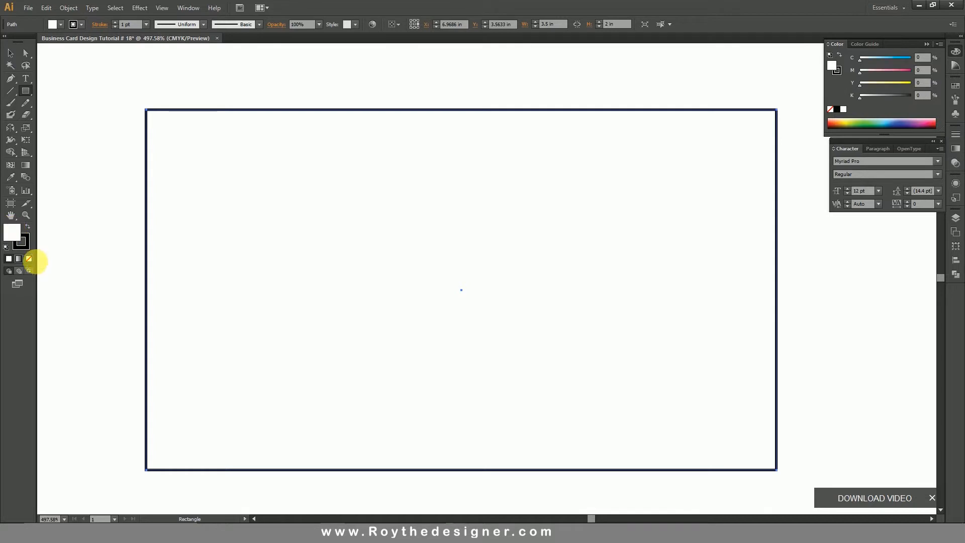
Give the card rectangle a solid black fill with no stroke, and paste a copy of it in front.
{"action": "left_click", "coordinate": [29, 259]}
{"action": "left_click", "coordinate": [28, 227]}
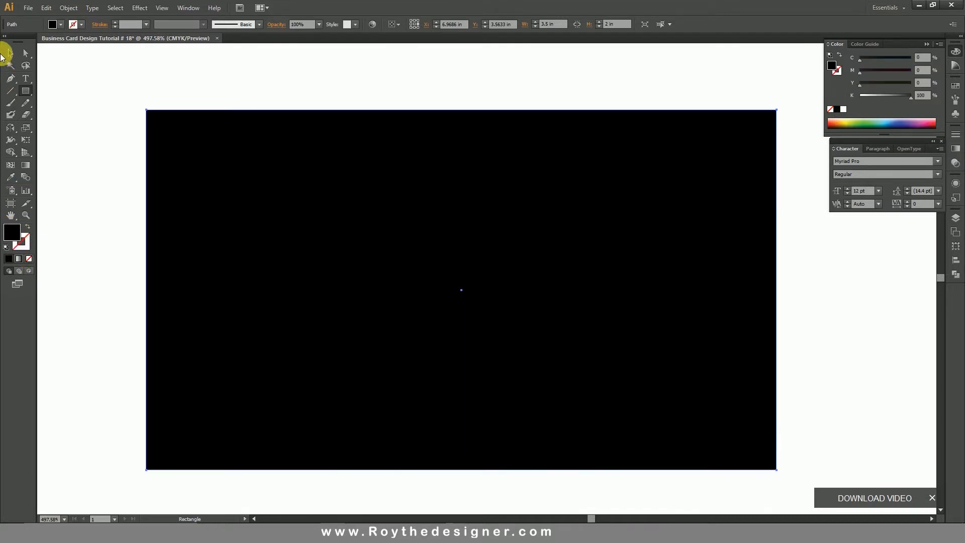
{"action": "left_click", "coordinate": [6, 52]}
{"action": "left_click", "coordinate": [249, 69]}
{"action": "left_click", "coordinate": [293, 182]}
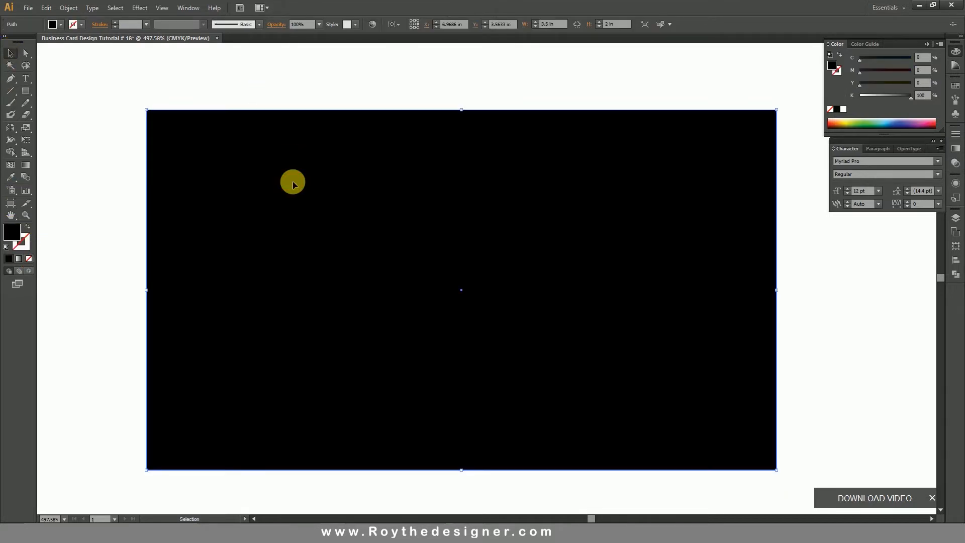
{"action": "left_click", "coordinate": [68, 8]}
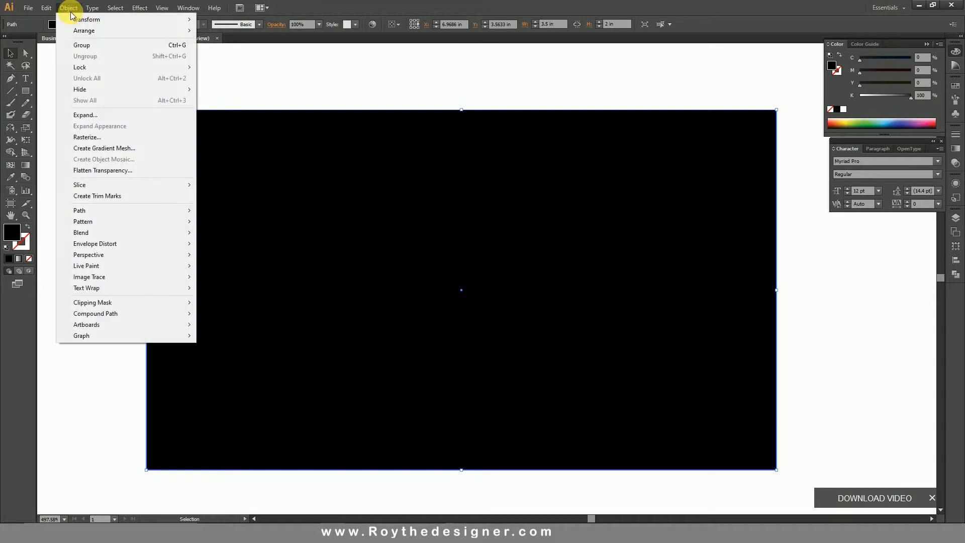
{"action": "mouse_move", "coordinate": [46, 7]}
{"action": "left_click", "coordinate": [62, 57]}
{"action": "left_click", "coordinate": [46, 7]}
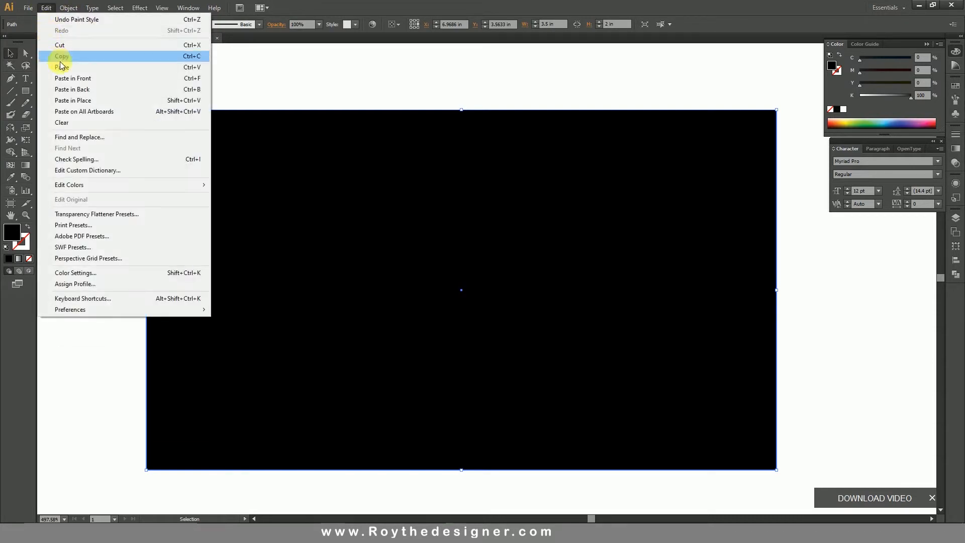
{"action": "left_click", "coordinate": [64, 78]}
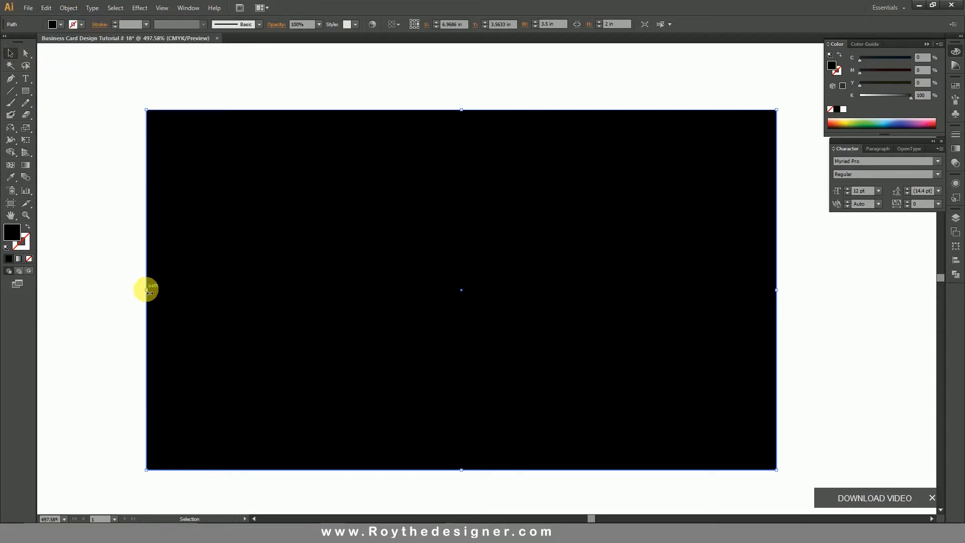
Narrow the front black copy to about 1.92 in wide by moving its left edge inward, keeping its right edge on the card's edge.
{"action": "left_click_drag", "start_coordinate": [149, 292], "coordinate": [376, 302]}
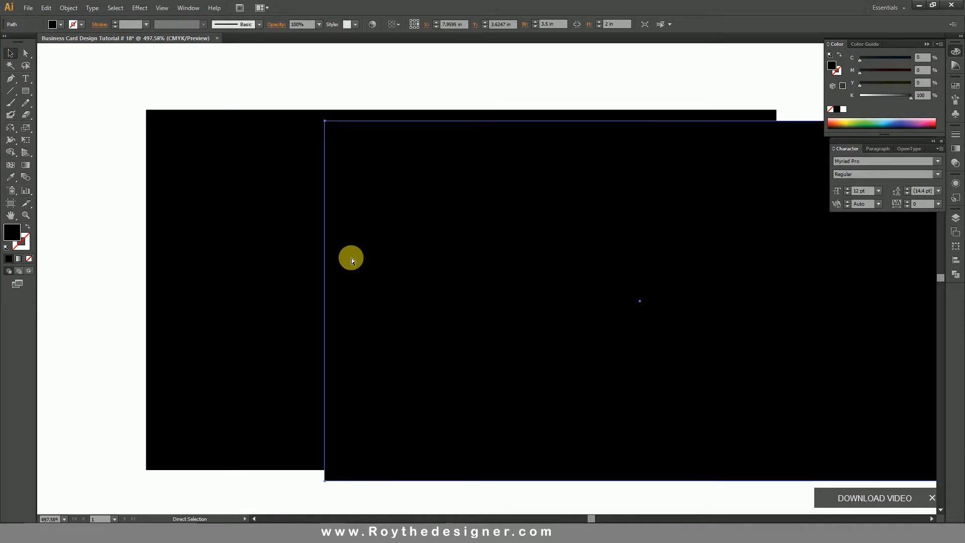
{"action": "key", "text": "ctrl+z"}
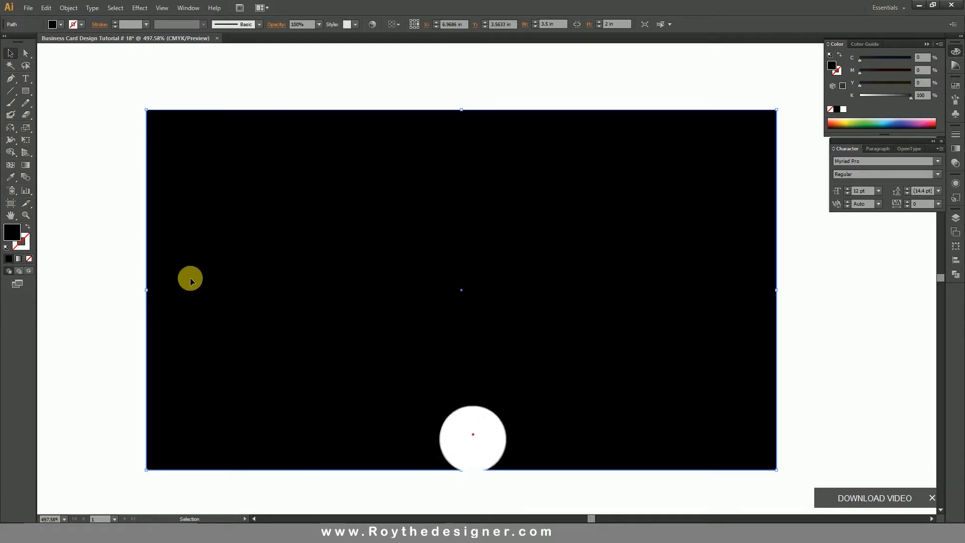
{"action": "left_click_drag", "start_coordinate": [146, 290], "coordinate": [431, 280]}
Fill the full-size back rectangle with pure yellow, setting yellow to 100 and the other CMYK values to 0.
{"action": "left_click", "coordinate": [354, 156]}
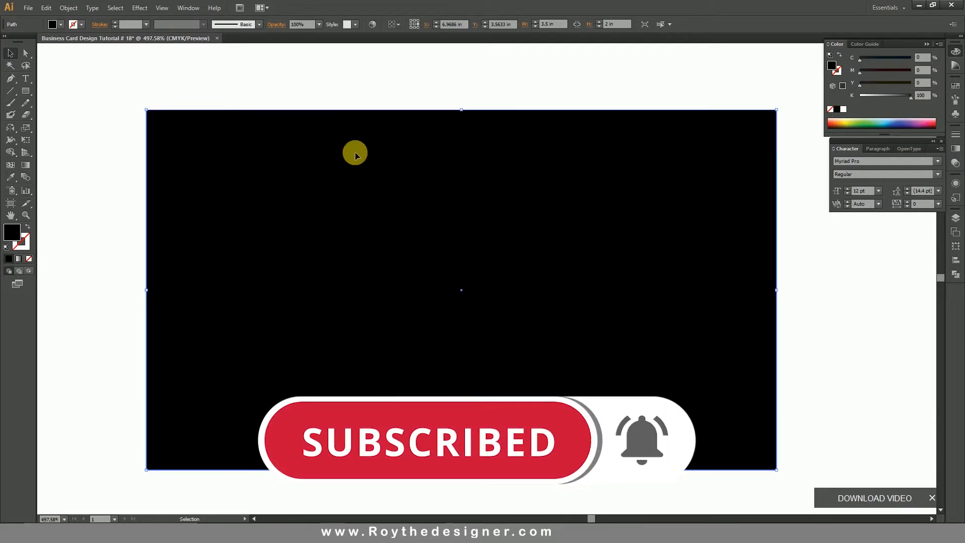
{"action": "left_click_drag", "start_coordinate": [900, 95], "coordinate": [859, 95]}
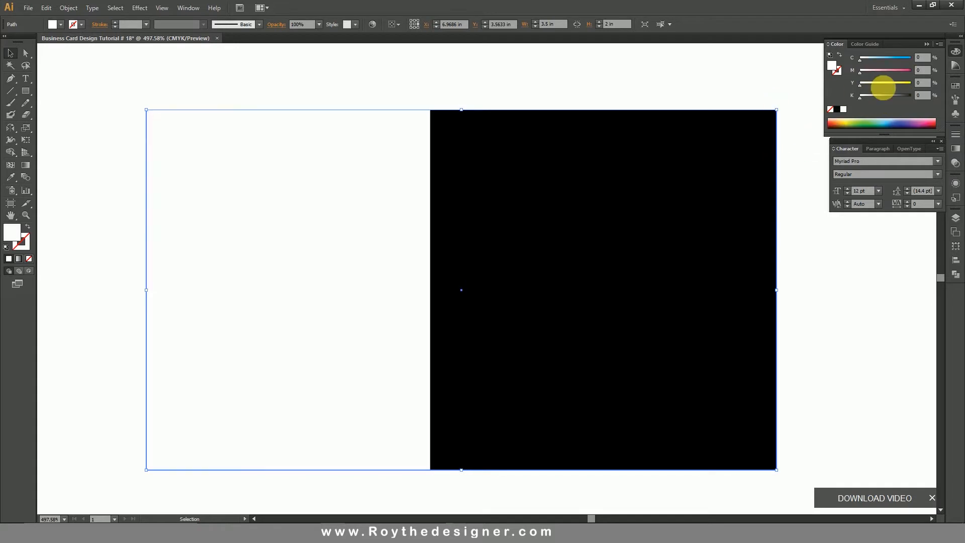
{"action": "left_click", "coordinate": [908, 83]}
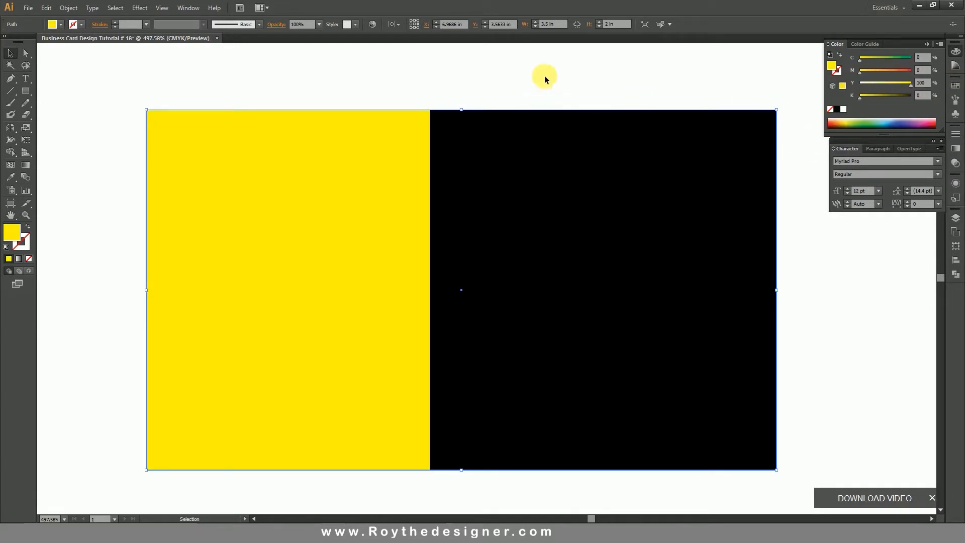
Lower the top edge of the black rectangle so it is about 1.79 in high, exposing a yellow strip above it.
{"action": "left_click", "coordinate": [499, 144]}
{"action": "left_click_drag", "start_coordinate": [430, 110], "coordinate": [436, 149]}
{"action": "left_click", "coordinate": [435, 82]}
{"action": "left_click", "coordinate": [472, 208]}
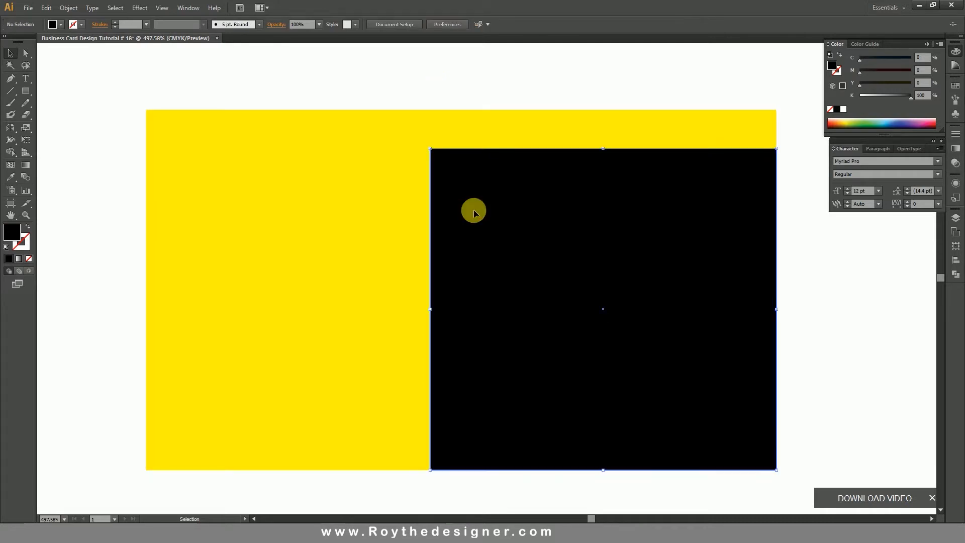
{"action": "left_click", "coordinate": [139, 8]}
{"action": "left_click", "coordinate": [176, 114]}
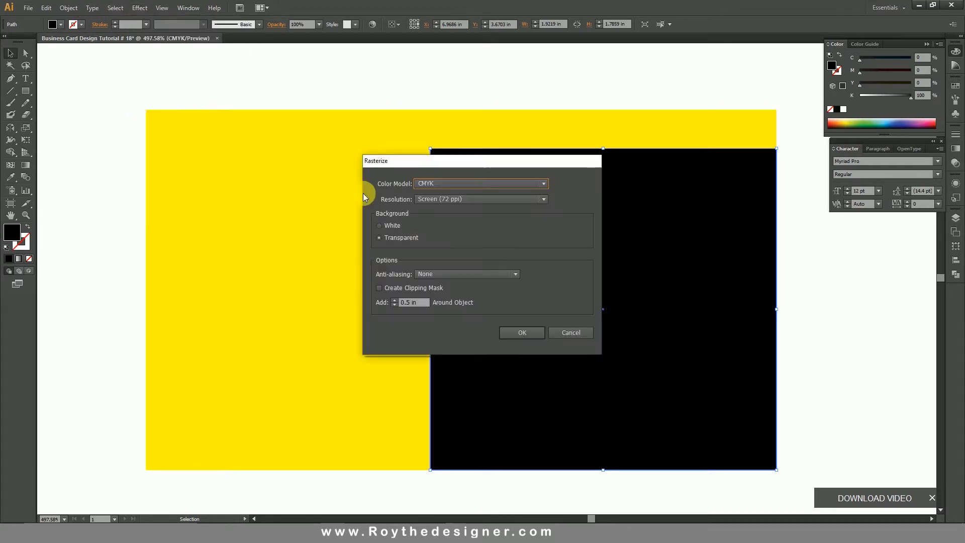
{"action": "left_click", "coordinate": [578, 334]}
Apply a Drop Shadow effect to the black rectangle with 65% opacity and a 0.06 in blur.
{"action": "left_click", "coordinate": [139, 8]}
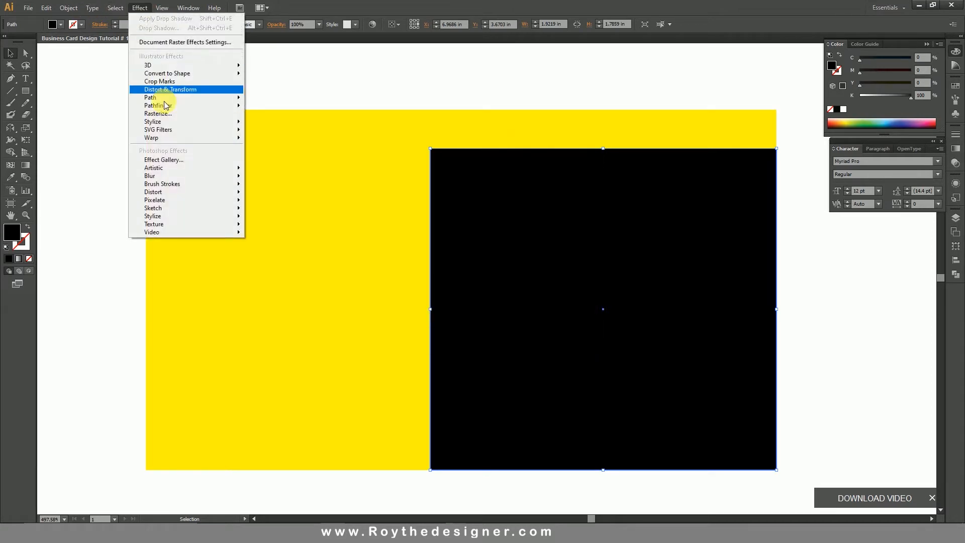
{"action": "mouse_move", "coordinate": [192, 125]}
{"action": "left_click", "coordinate": [277, 123]}
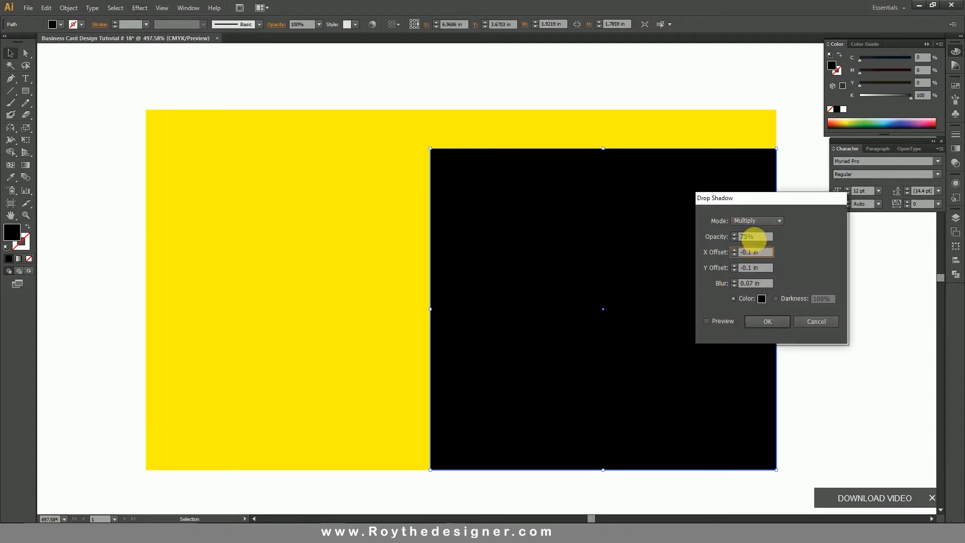
{"action": "left_click", "coordinate": [721, 320]}
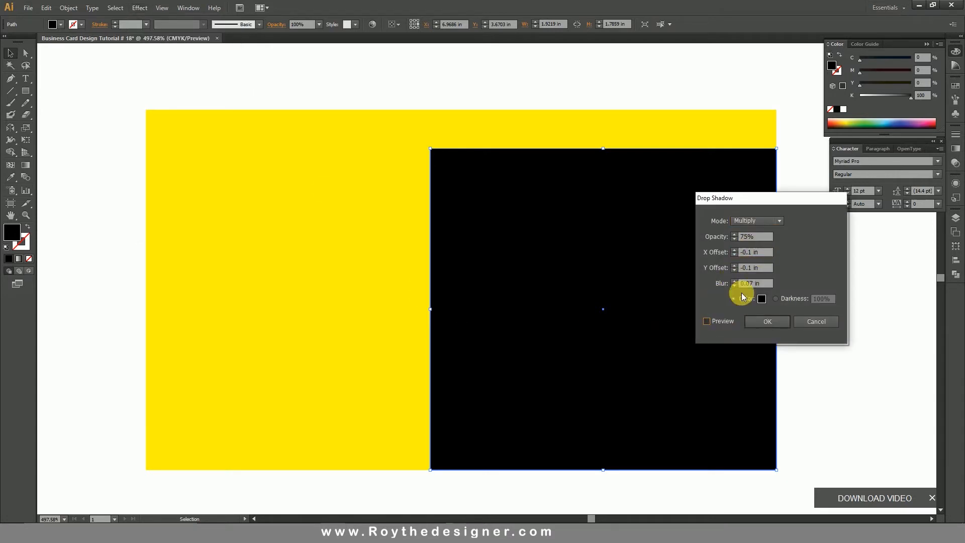
{"action": "double_click", "coordinate": [757, 237]}
{"action": "type", "text": "65"}
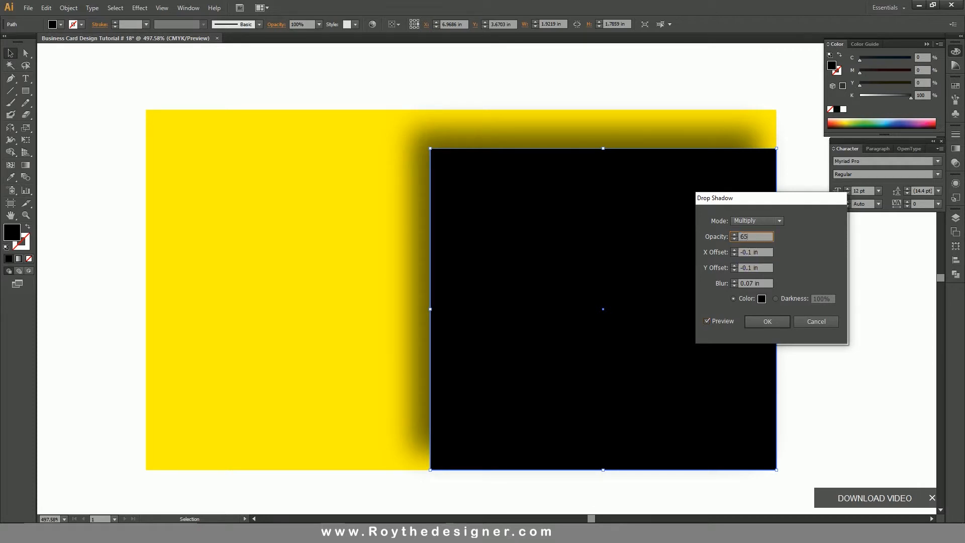
{"action": "left_click", "coordinate": [770, 257]}
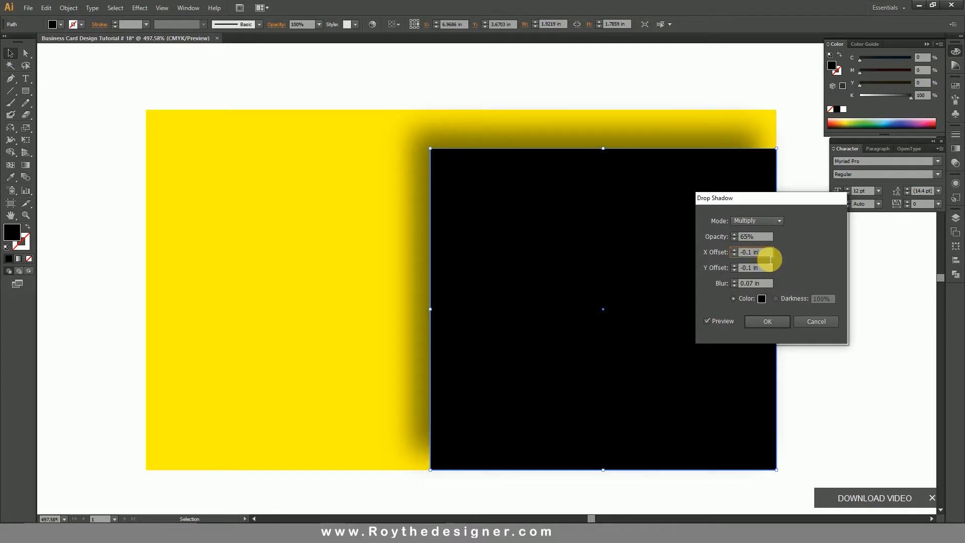
{"action": "left_click", "coordinate": [764, 297]}
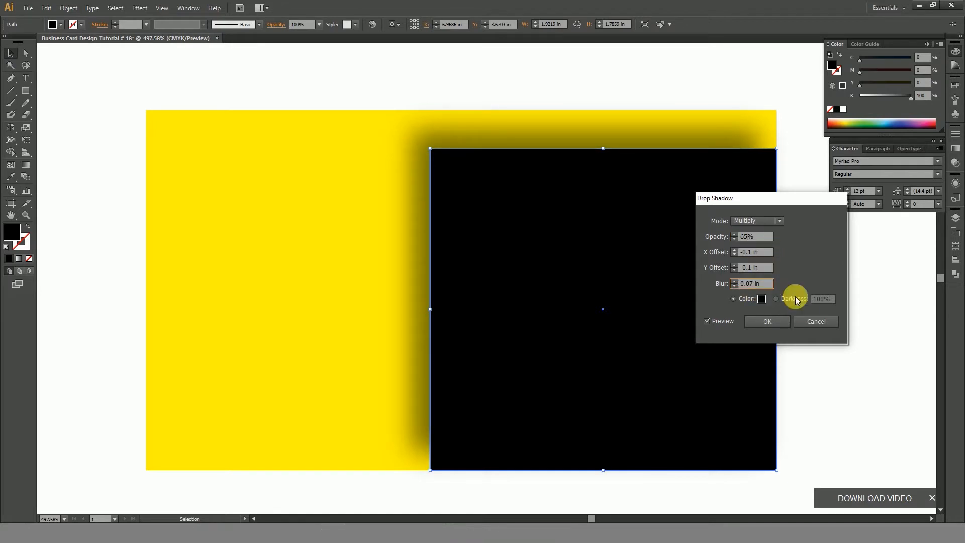
{"action": "key", "text": "shift+Left"}
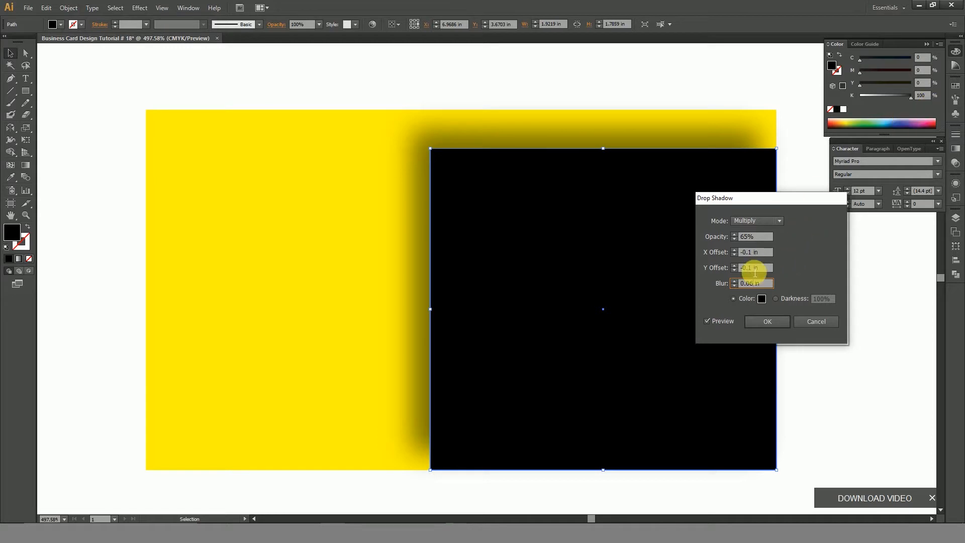
{"action": "left_click", "coordinate": [770, 322]}
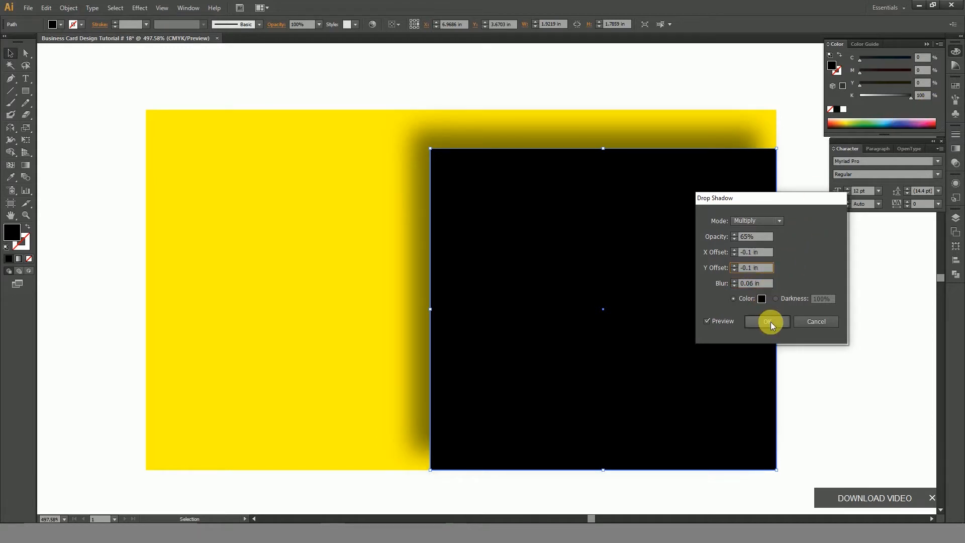
{"action": "left_click", "coordinate": [842, 299]}
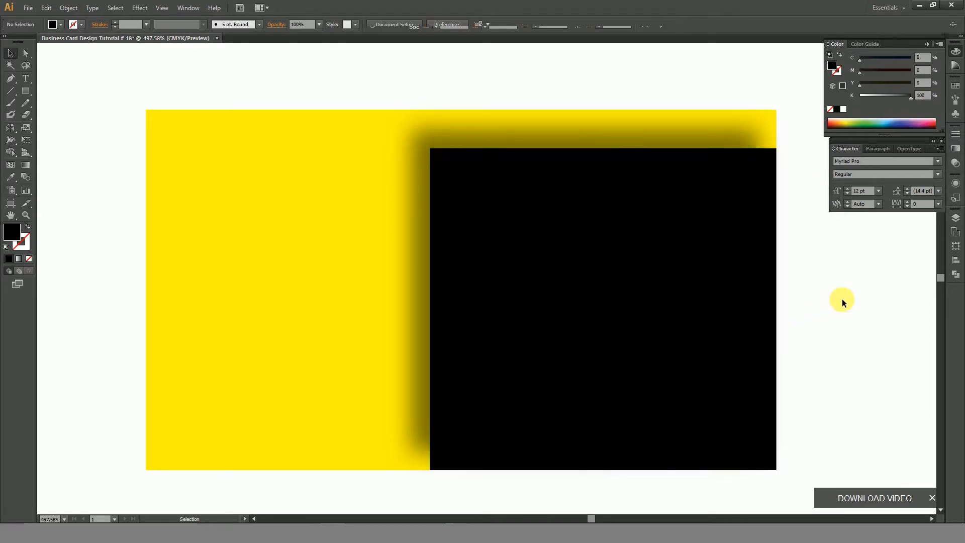
Open the Illustrator document "Supporting file" from the Business Card Design tutorial folder.
{"action": "key", "text": "ctrl+minus"}
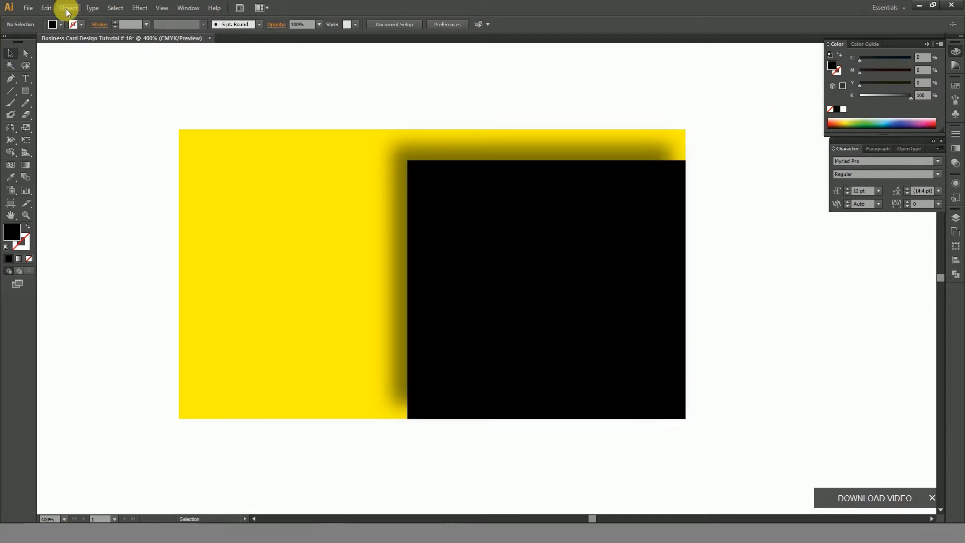
{"action": "left_click", "coordinate": [28, 7]}
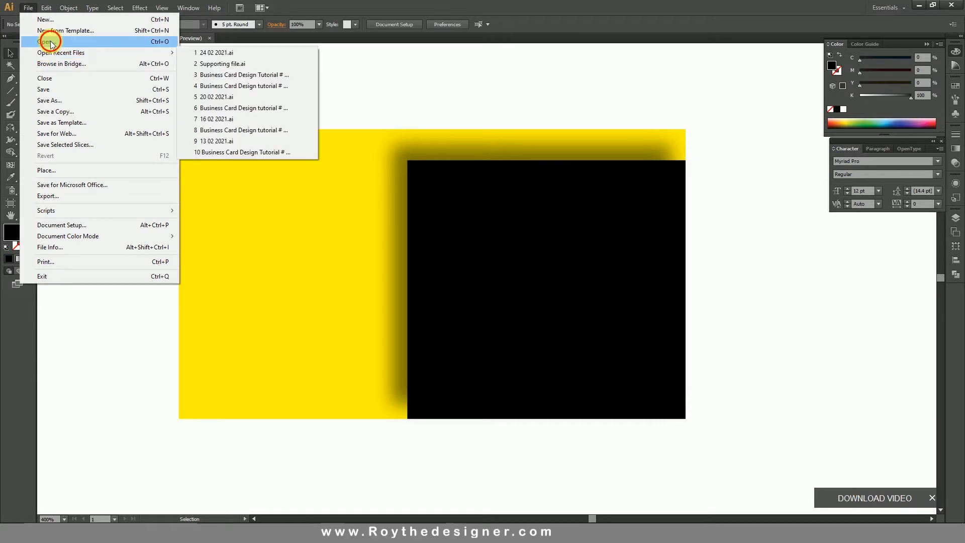
{"action": "left_click", "coordinate": [46, 41]}
{"action": "left_click_drag", "start_coordinate": [370, 116], "coordinate": [353, 218]}
{"action": "left_click", "coordinate": [351, 224]}
{"action": "left_click", "coordinate": [168, 233]}
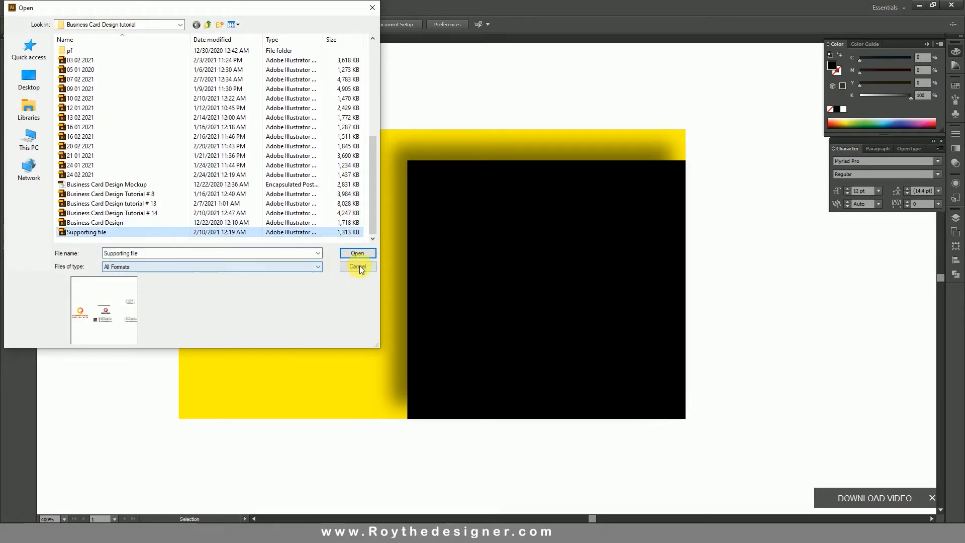
{"action": "left_click", "coordinate": [363, 249]}
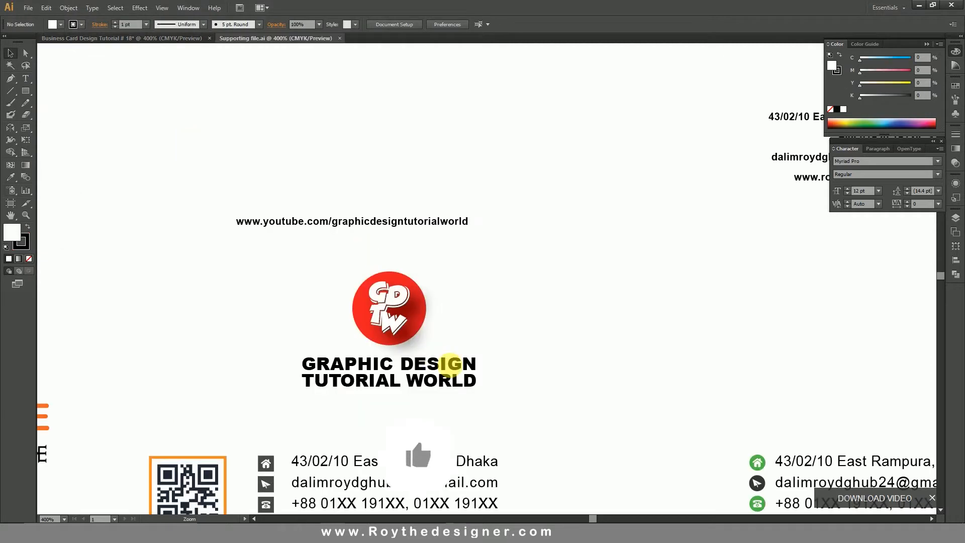
Copy the red logo with its title, the QR code and the contact details from the supporting file into the business card document.
{"action": "left_click_drag", "start_coordinate": [519, 365], "coordinate": [572, 195]}
{"action": "left_click_drag", "start_coordinate": [171, 115], "coordinate": [584, 395]}
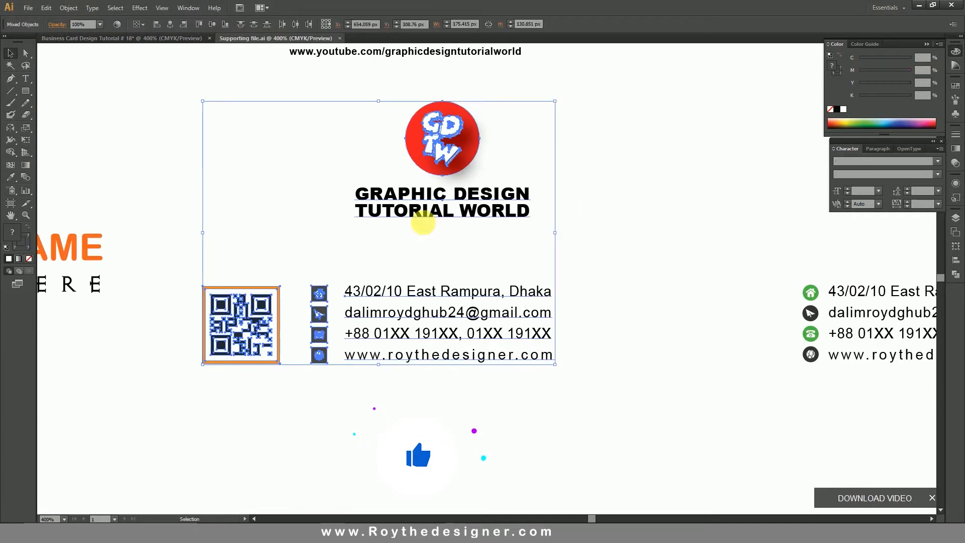
{"action": "left_click", "coordinate": [46, 7]}
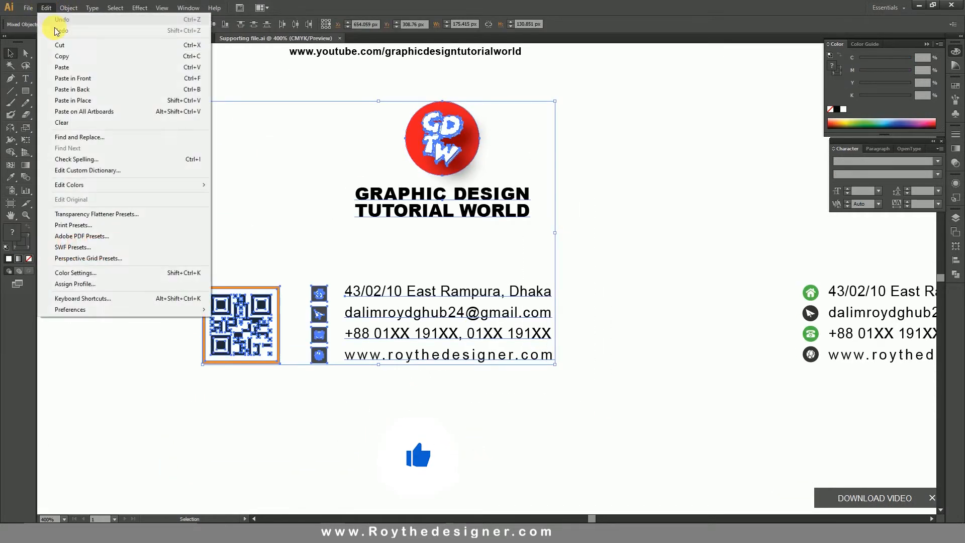
{"action": "left_click", "coordinate": [62, 54]}
{"action": "left_click", "coordinate": [50, 36]}
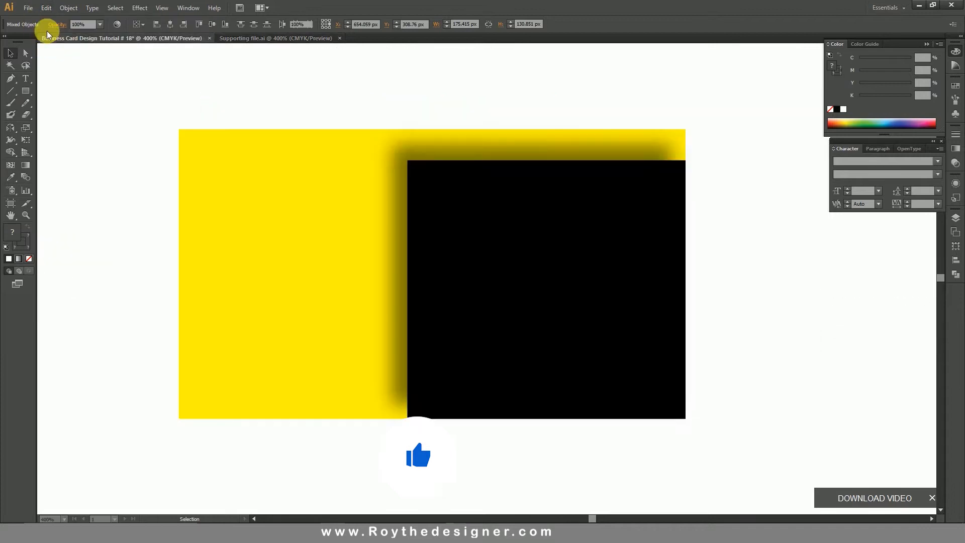
{"action": "left_click", "coordinate": [28, 7]}
{"action": "mouse_move", "coordinate": [46, 8]}
{"action": "left_click", "coordinate": [64, 67]}
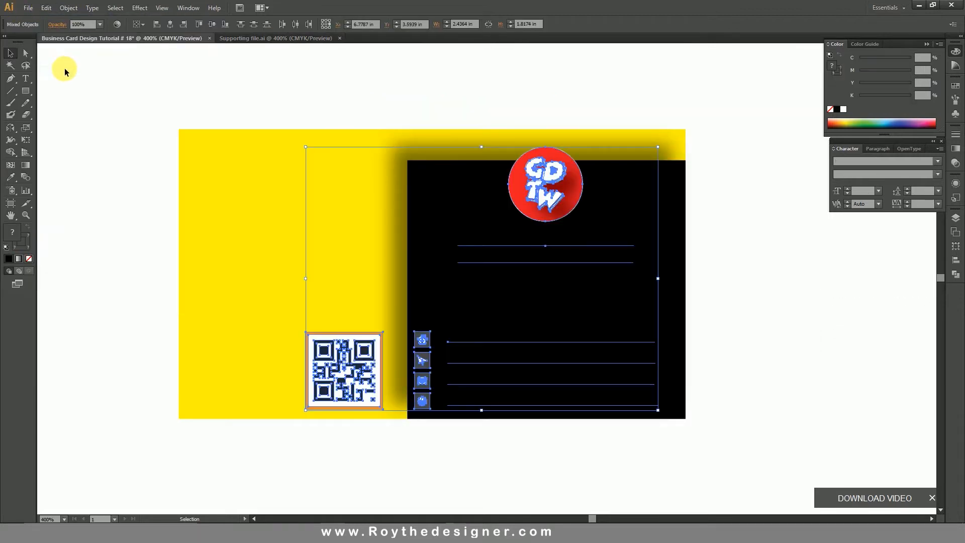
Move the pasted artwork clear of the card design, and place the red logo with its title on the upper yellow area.
{"action": "left_click_drag", "start_coordinate": [564, 194], "coordinate": [799, 300]}
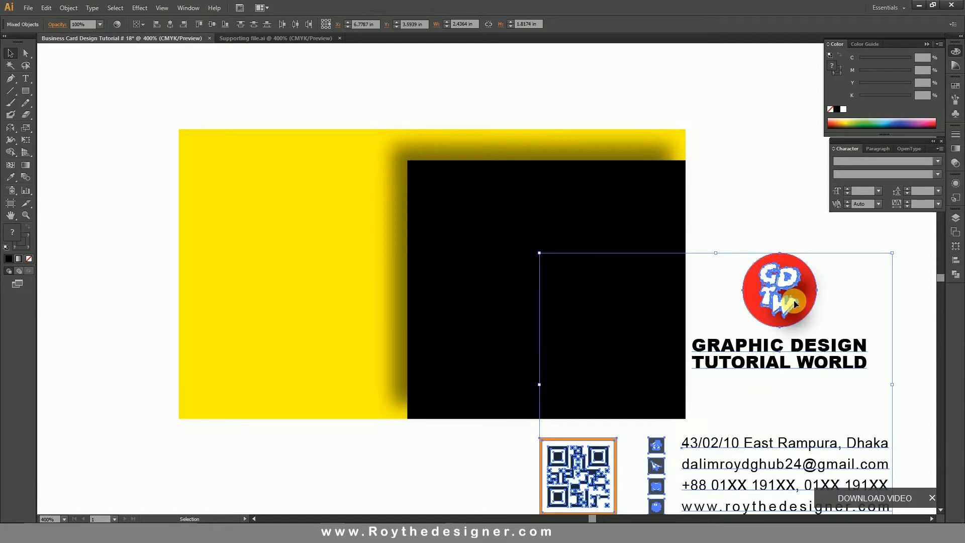
{"action": "key", "text": "ctrl+minus"}
{"action": "left_click_drag", "start_coordinate": [635, 233], "coordinate": [656, 264]}
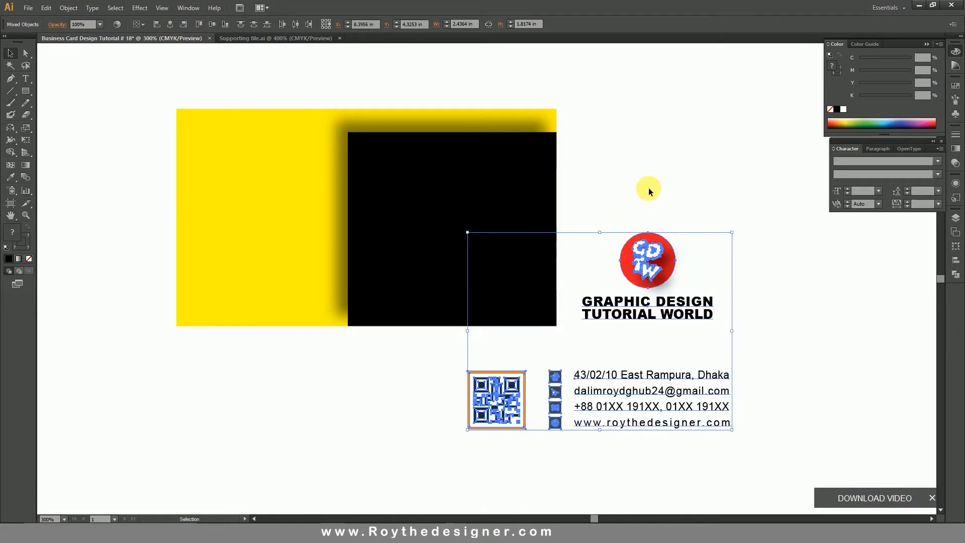
{"action": "left_click_drag", "start_coordinate": [635, 191], "coordinate": [277, 166]}
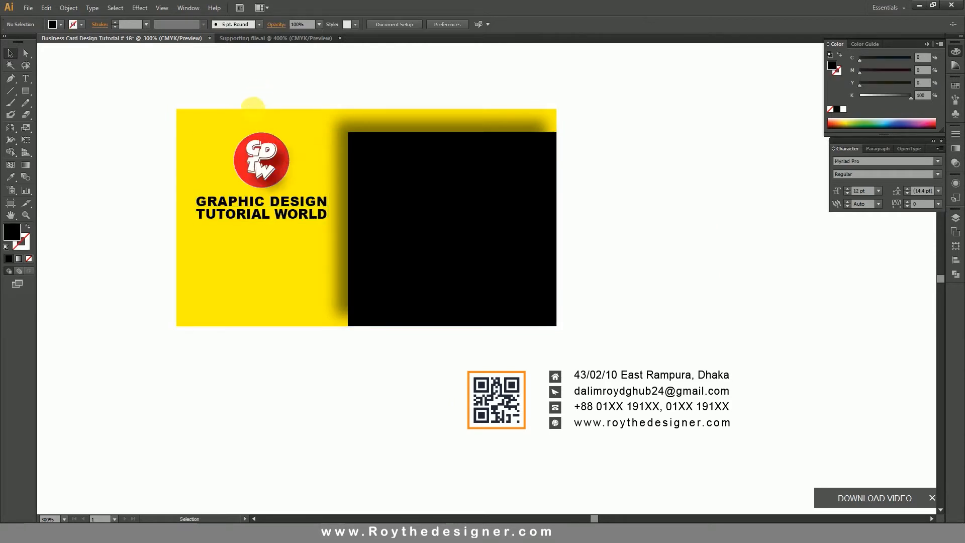
Offset the yellow card background's path inward by -0.1389 in and convert the offset rectangle into a margin guide.
{"action": "left_click", "coordinate": [253, 110]}
{"action": "left_click", "coordinate": [69, 9]}
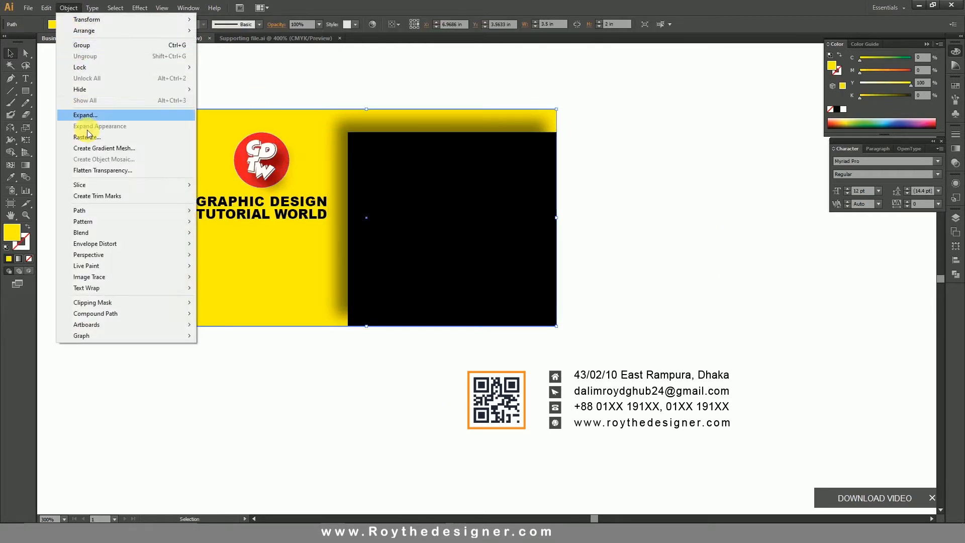
{"action": "mouse_move", "coordinate": [165, 210]}
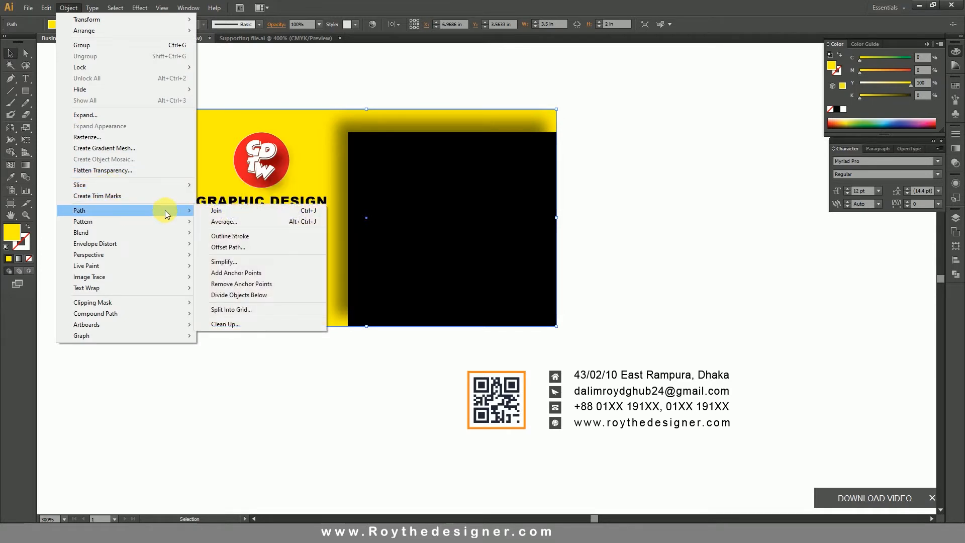
{"action": "left_click", "coordinate": [237, 247]}
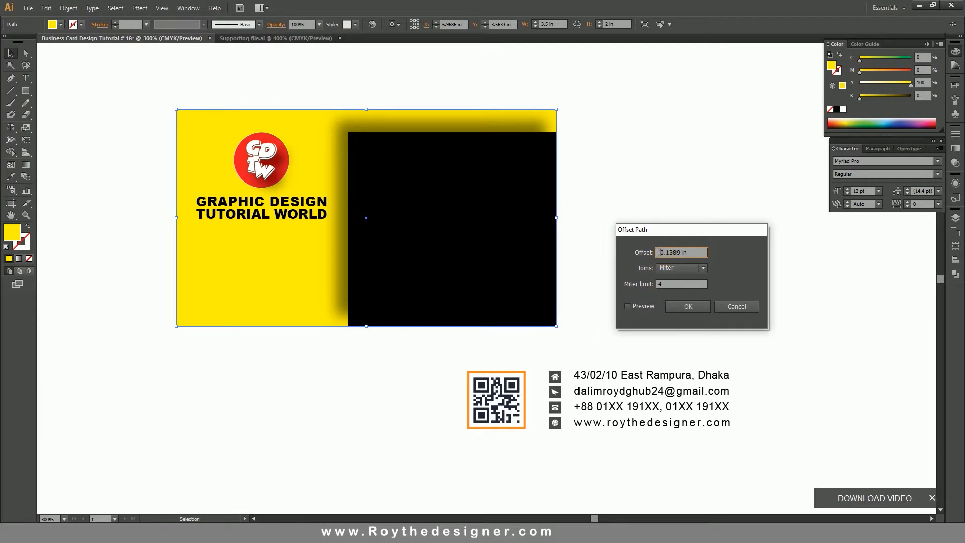
{"action": "left_click", "coordinate": [628, 306]}
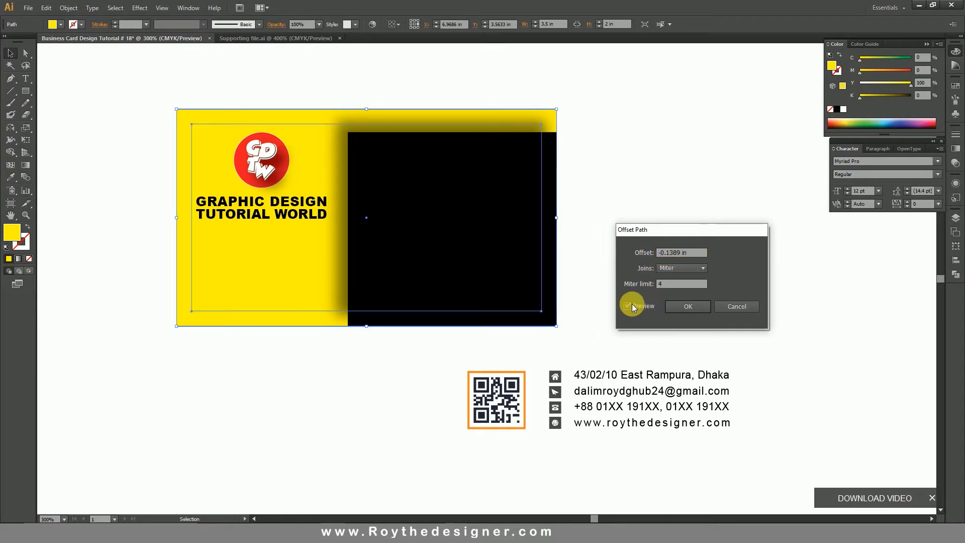
{"action": "left_click", "coordinate": [689, 306]}
{"action": "right_click", "coordinate": [280, 297]}
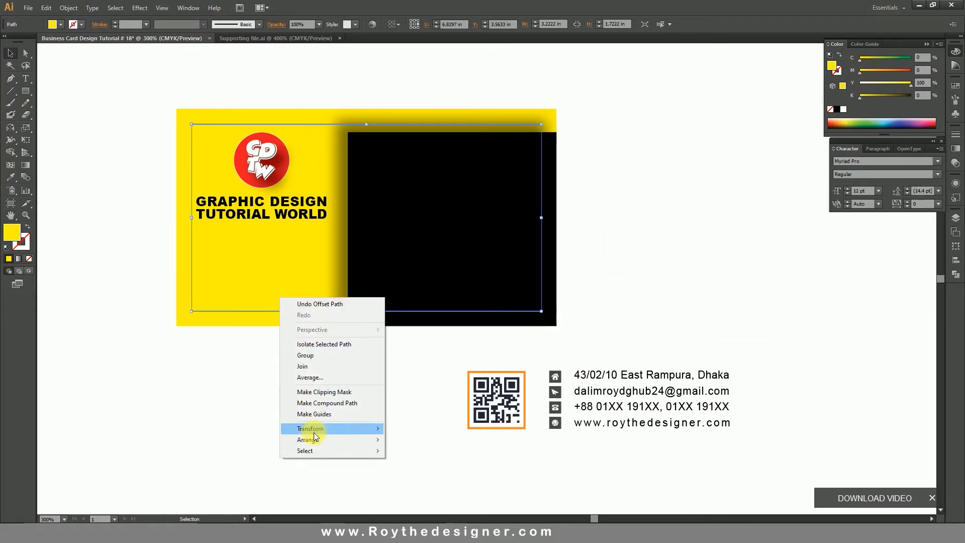
{"action": "left_click", "coordinate": [315, 415]}
Nudge the red logo together with its title slightly sideways so they sit just inside the card's left margin guide.
{"action": "key", "text": "z"}
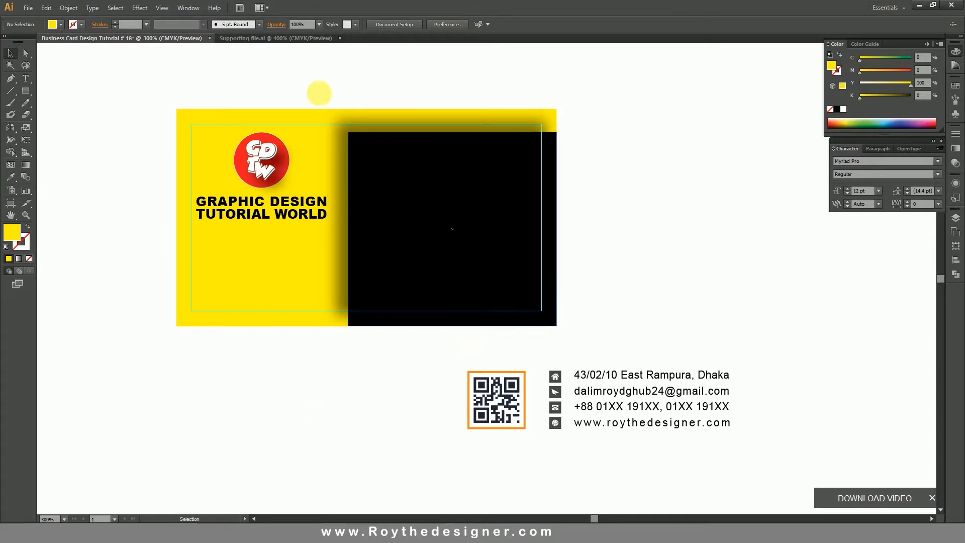
{"action": "left_click_drag", "start_coordinate": [151, 99], "coordinate": [667, 363]}
{"action": "scroll", "coordinate": [747, 360], "scroll_direction": "down", "scroll_amount": 1}
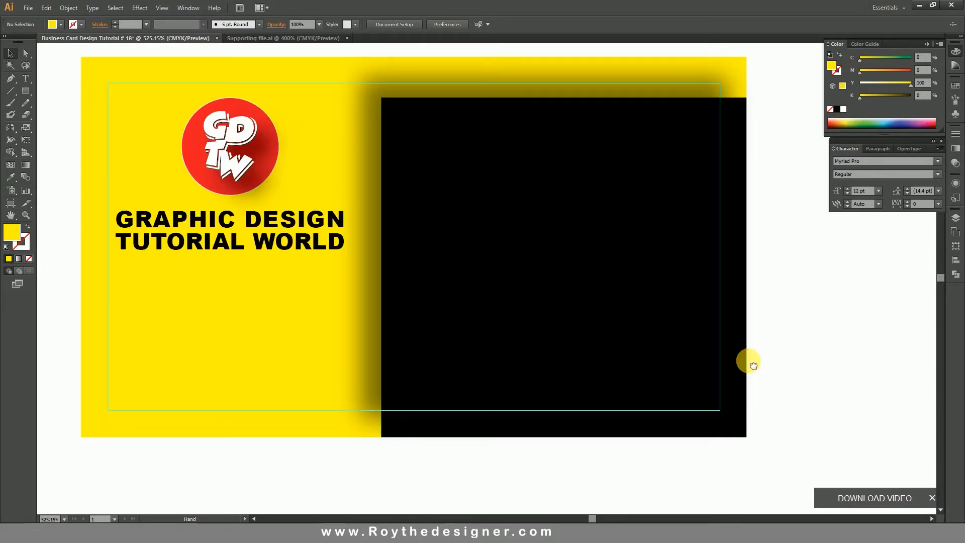
{"action": "key", "text": "v"}
{"action": "left_click", "coordinate": [255, 219]}
{"action": "left_click", "coordinate": [253, 168], "text": "shift"}
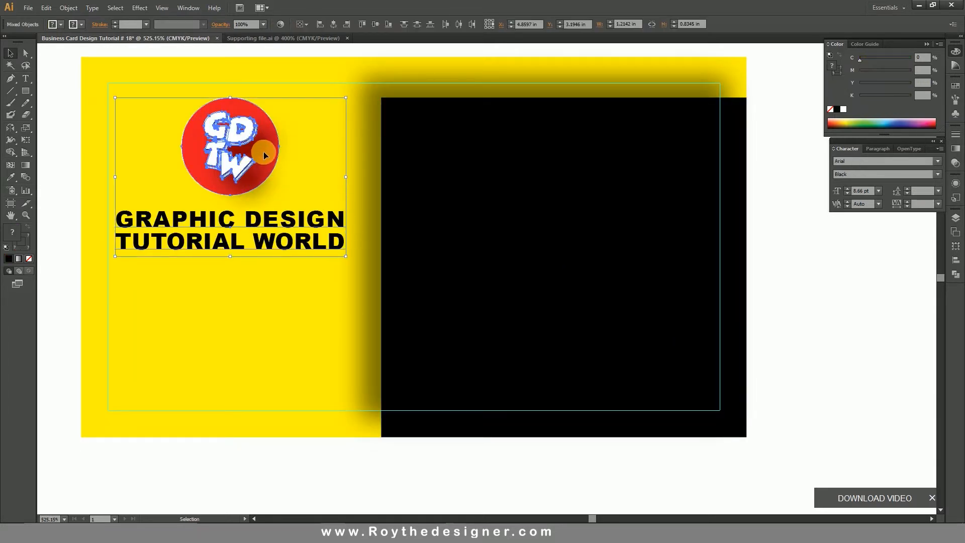
{"action": "left_click_drag", "start_coordinate": [263, 151], "coordinate": [260, 152]}
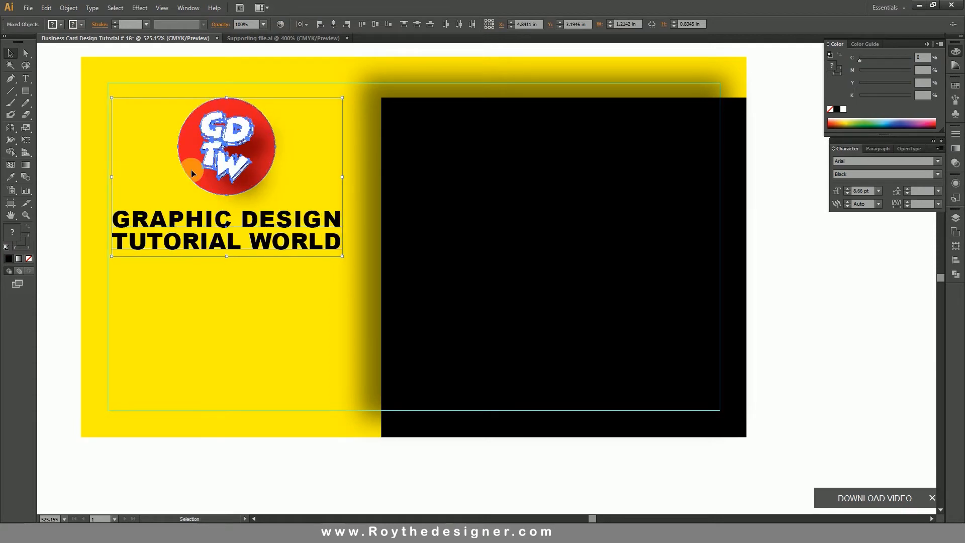
{"action": "key", "text": "Left"}
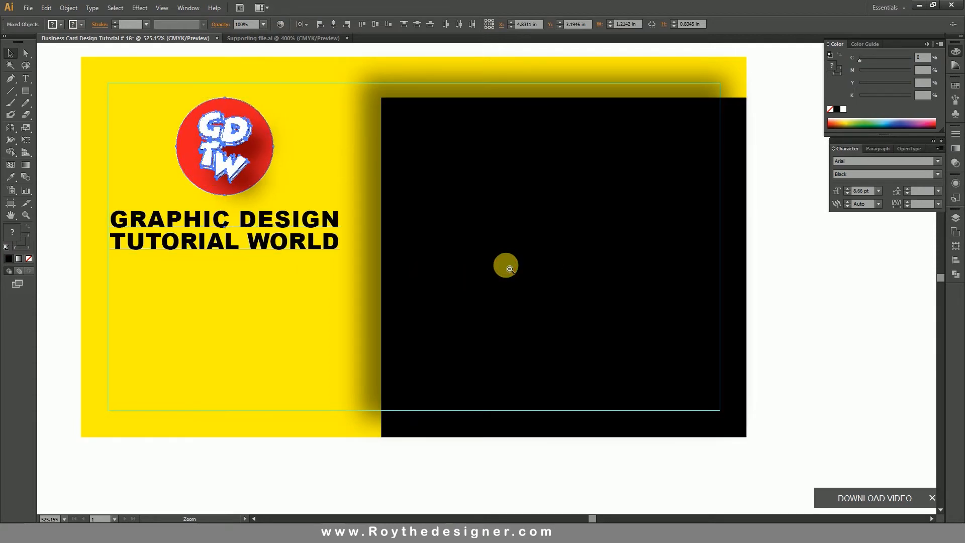
{"action": "left_click", "coordinate": [506, 265], "text": "ctrl+alt"}
{"action": "left_click", "coordinate": [506, 265], "text": "ctrl+alt"}
{"action": "key", "text": "Right"}
{"action": "key", "text": "Right"}
{"action": "left_click", "coordinate": [708, 350]}
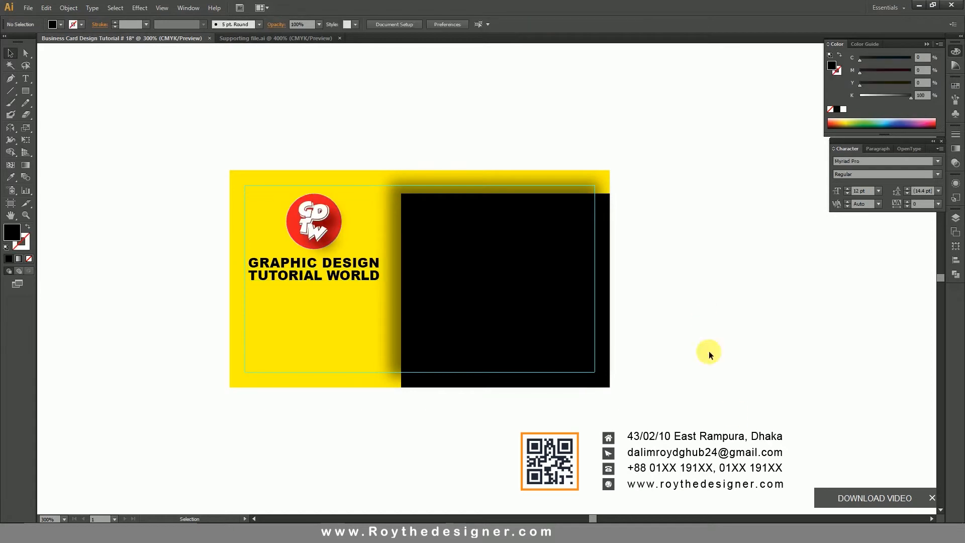
Recolour the four square icon backgrounds beside the contact details with the card's yellow at Y 100 and K 0.
{"action": "left_click_drag", "start_coordinate": [701, 362], "coordinate": [648, 326]}
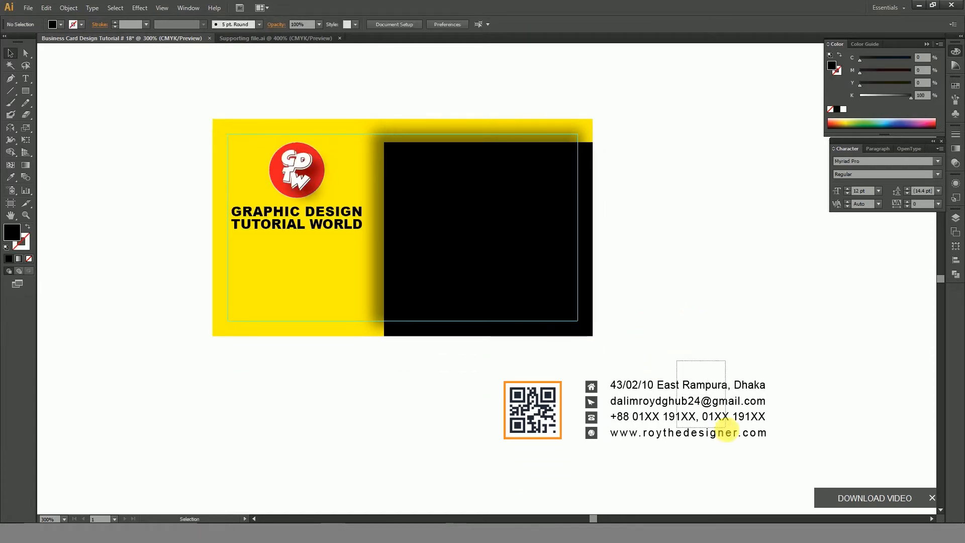
{"action": "left_click_drag", "start_coordinate": [727, 432], "coordinate": [726, 431]}
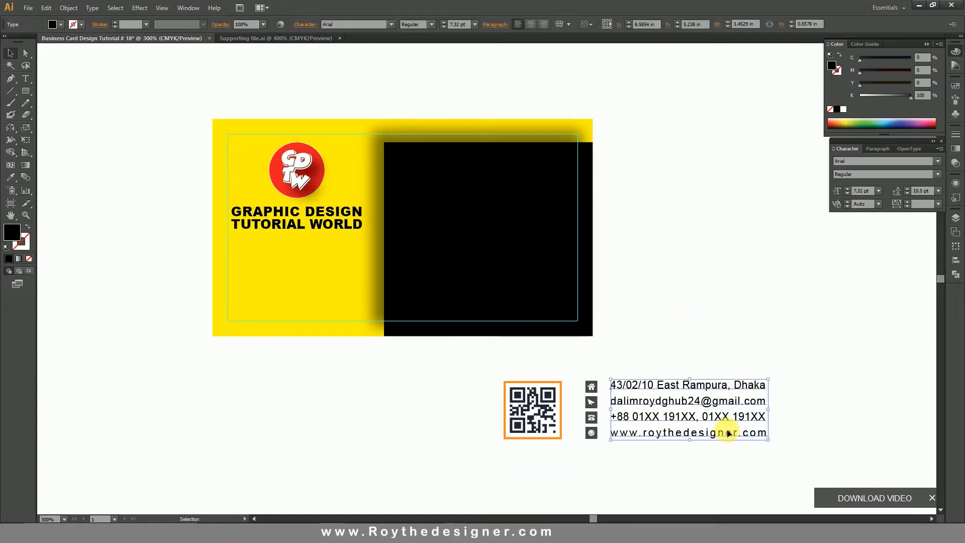
{"action": "left_click", "coordinate": [582, 375]}
{"action": "left_click_drag", "start_coordinate": [594, 355], "coordinate": [558, 305]}
{"action": "left_click_drag", "start_coordinate": [339, 225], "coordinate": [722, 452]}
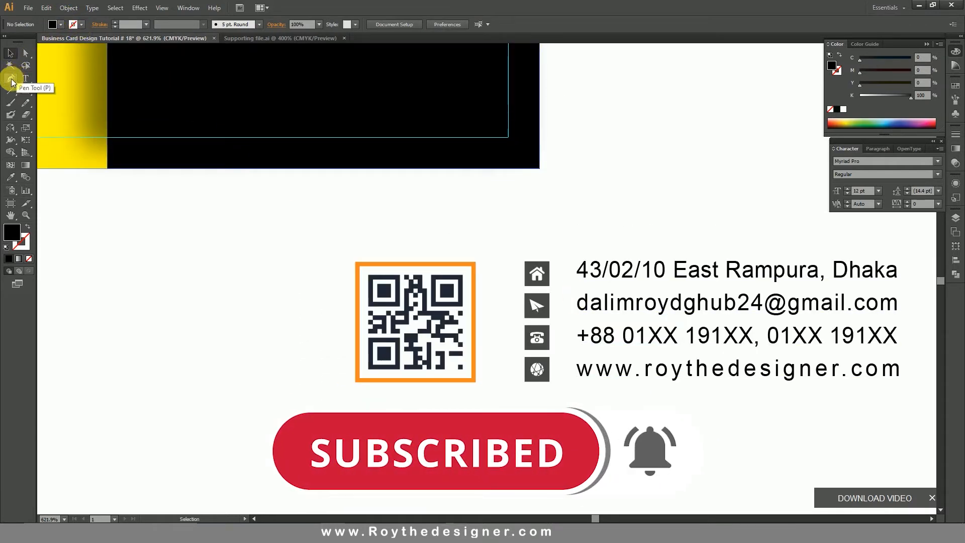
{"action": "left_click", "coordinate": [26, 52]}
{"action": "left_click_drag", "start_coordinate": [559, 245], "coordinate": [548, 409]}
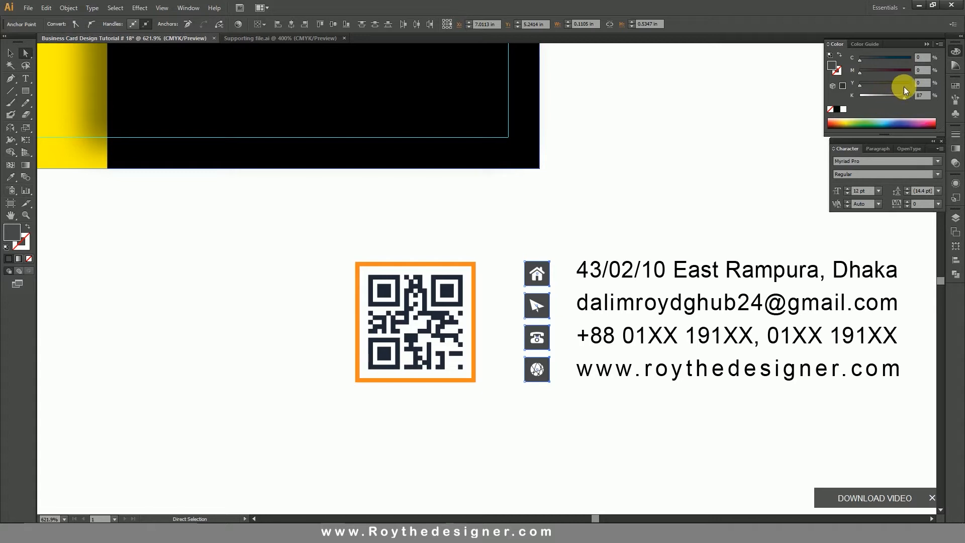
{"action": "left_click_drag", "start_coordinate": [903, 87], "coordinate": [913, 92]}
{"action": "left_click_drag", "start_coordinate": [819, 97], "coordinate": [815, 97]}
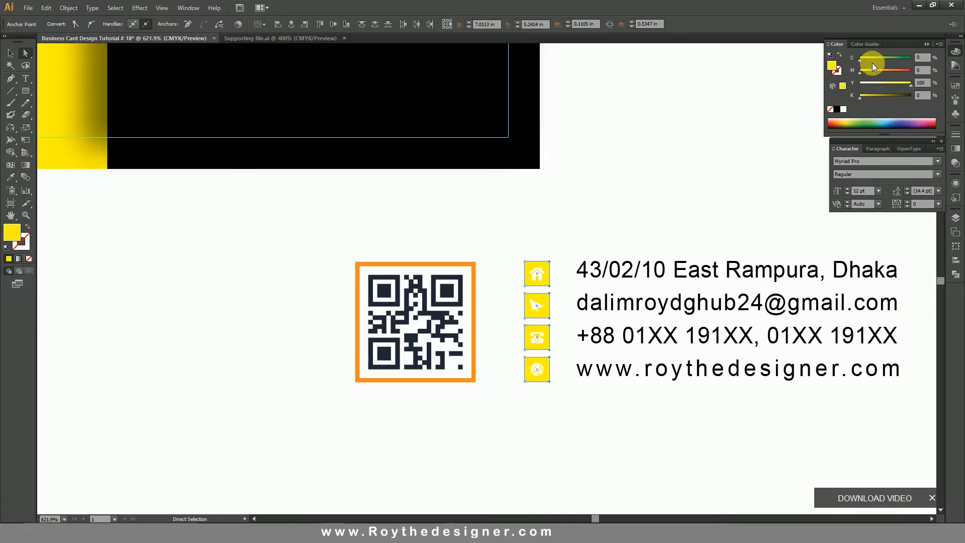
Lock the yellow icon squares and fill the four white icon symbols on them with black.
{"action": "left_click", "coordinate": [68, 8]}
{"action": "mouse_move", "coordinate": [87, 66]}
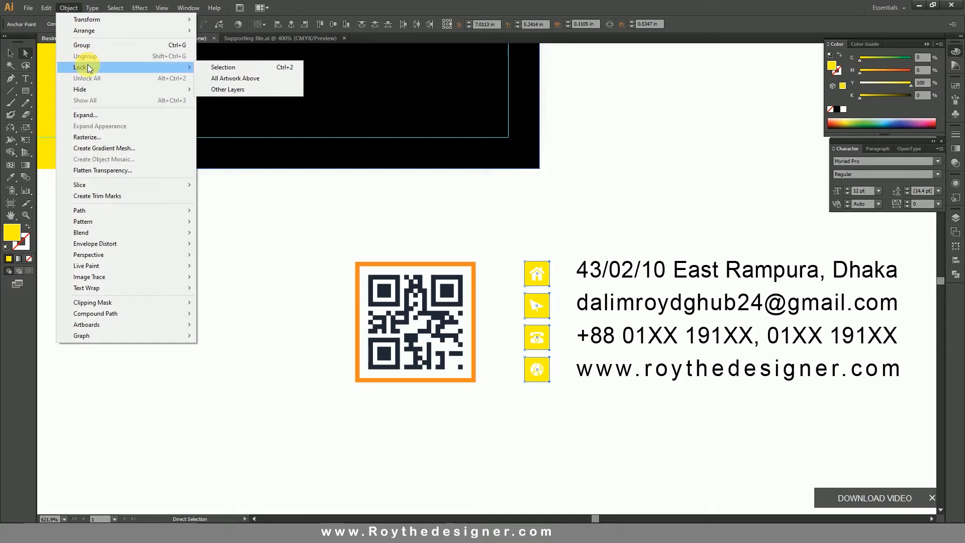
{"action": "left_click", "coordinate": [249, 67]}
{"action": "left_click_drag", "start_coordinate": [507, 216], "coordinate": [566, 400]}
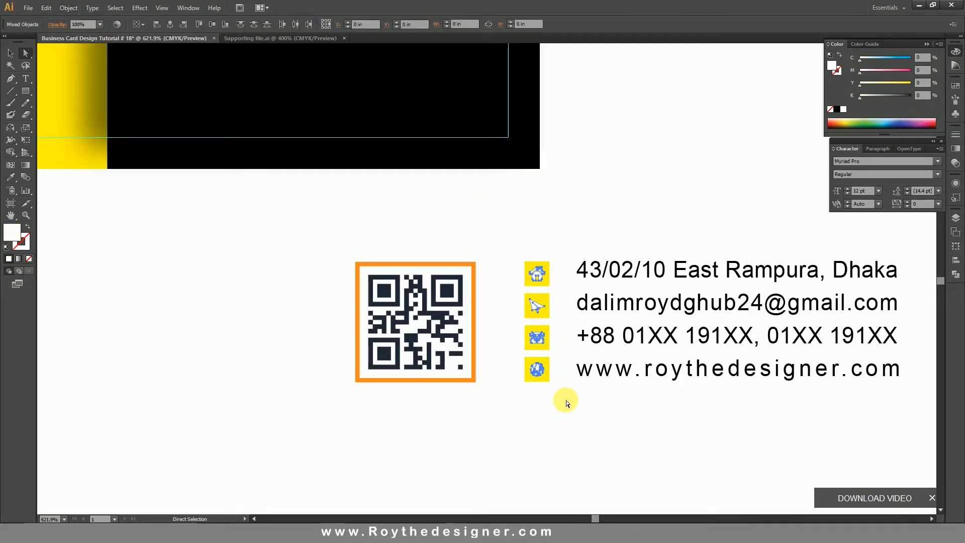
{"action": "left_click", "coordinate": [837, 109]}
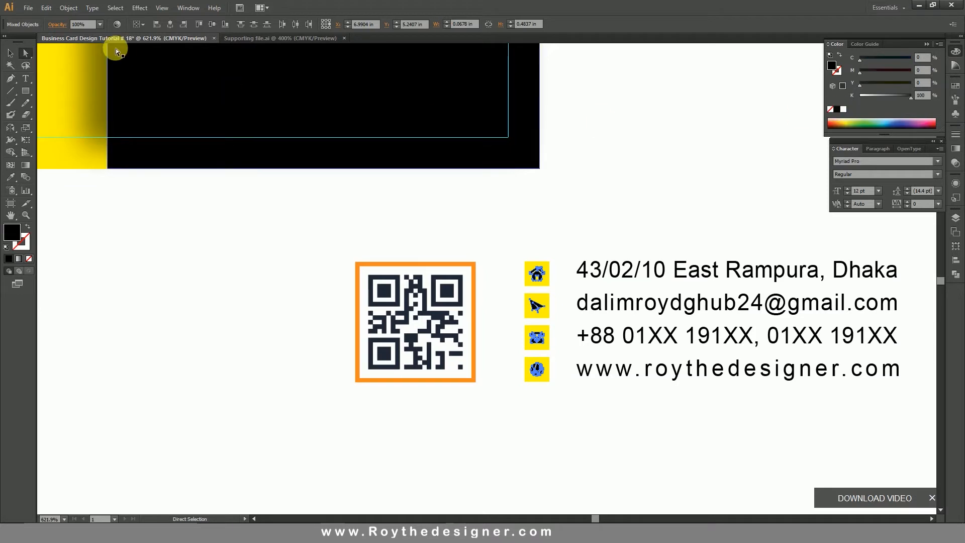
Recolour the four lines of contact text with the same yellow as the card.
{"action": "left_click", "coordinate": [10, 53]}
{"action": "left_click_drag", "start_coordinate": [662, 211], "coordinate": [693, 281]}
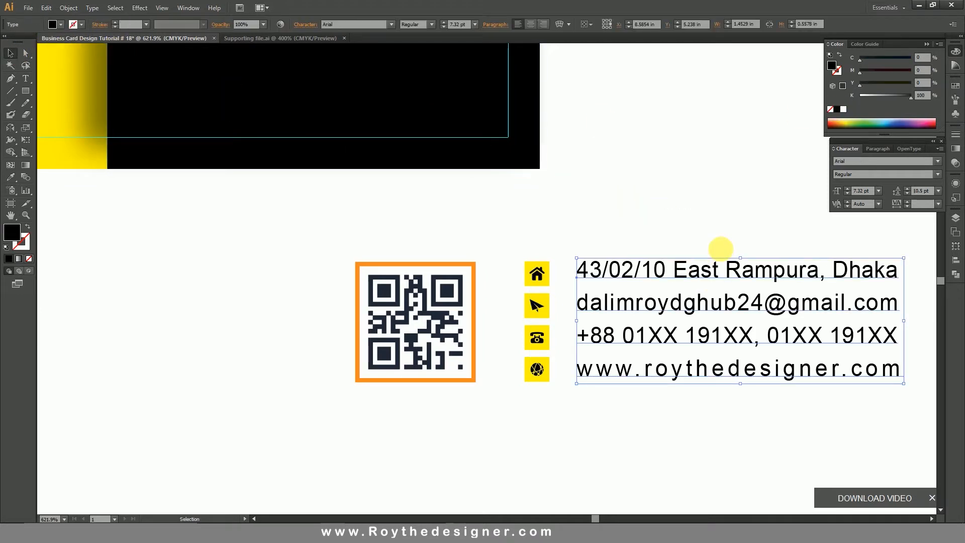
{"action": "left_click_drag", "start_coordinate": [891, 97], "coordinate": [944, 84]}
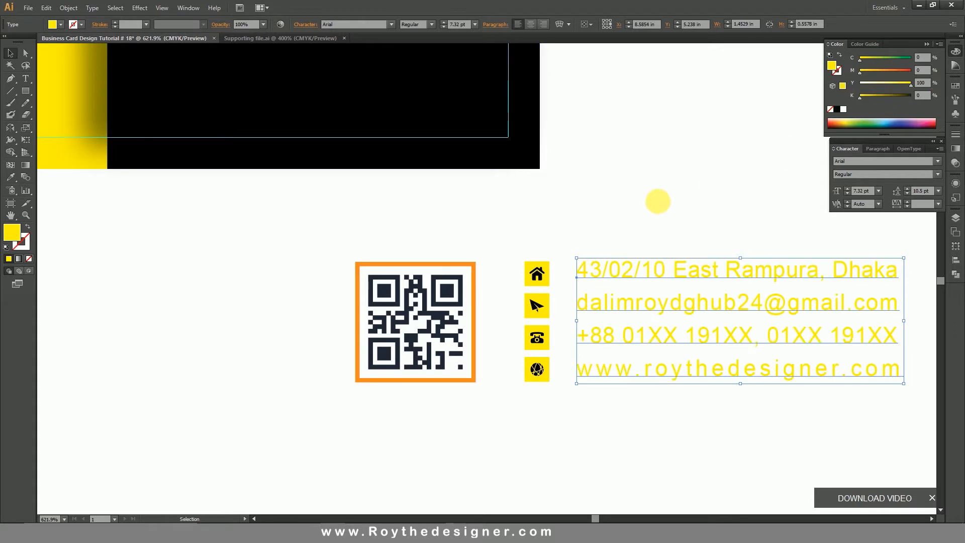
{"action": "left_click", "coordinate": [551, 225]}
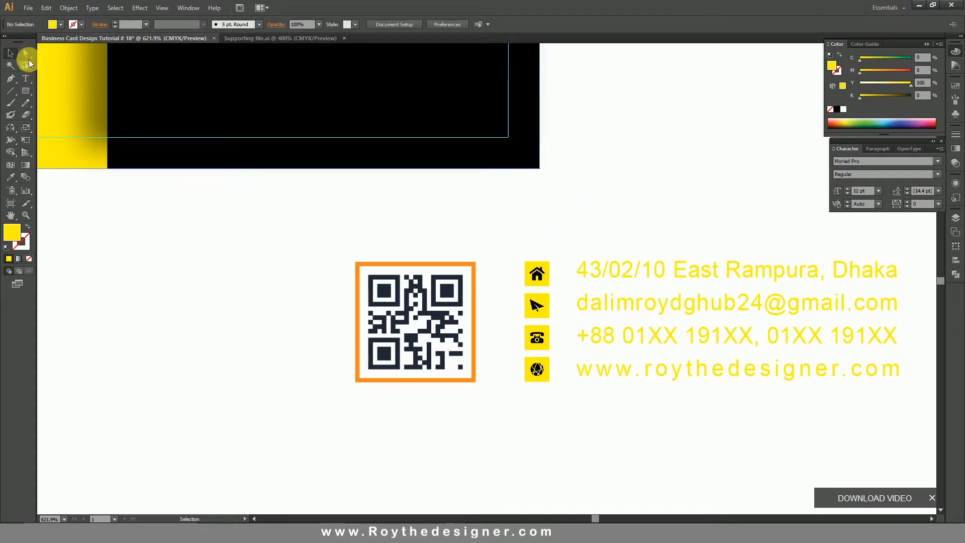
Change the orange frame around the QR code to black.
{"action": "left_click", "coordinate": [448, 265]}
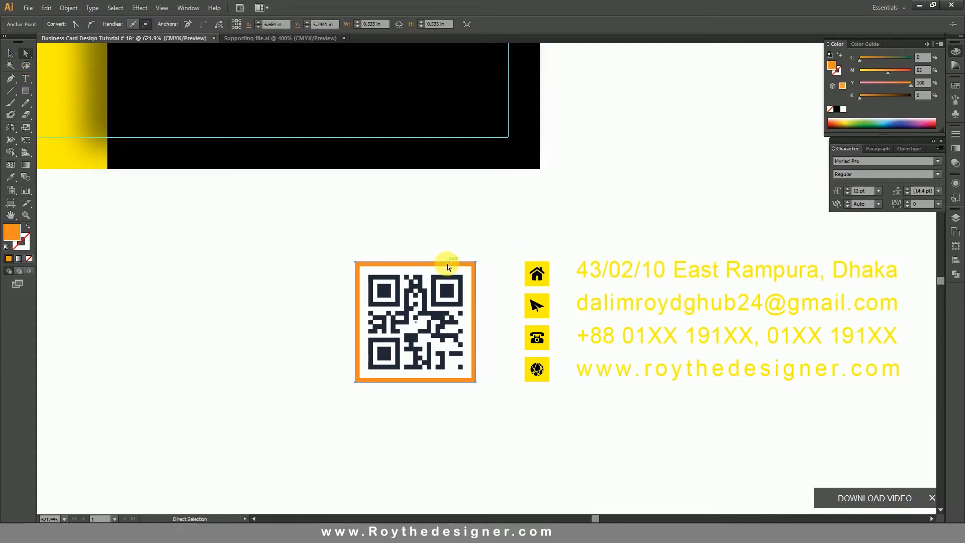
{"action": "left_click", "coordinate": [843, 112]}
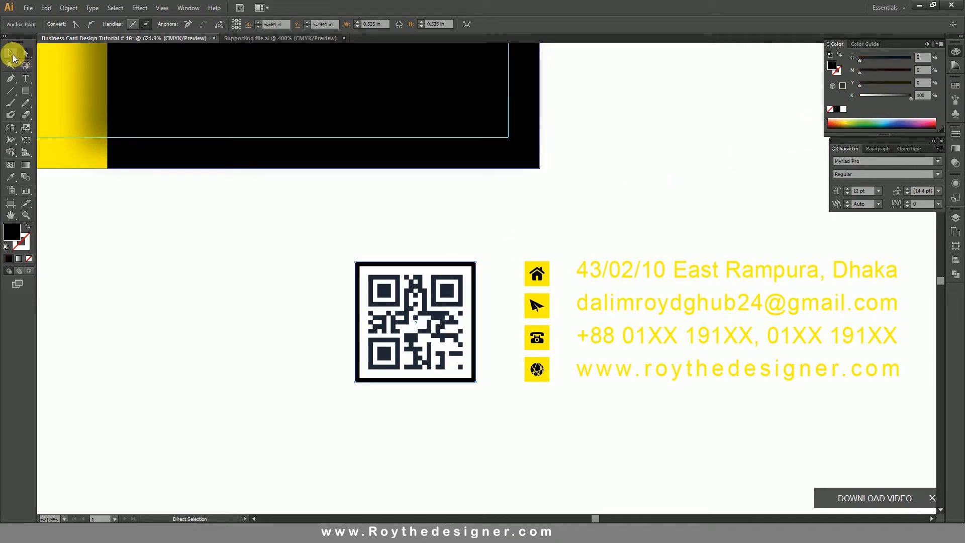
{"action": "left_click", "coordinate": [10, 53]}
{"action": "left_click", "coordinate": [509, 246]}
Unlock all locked objects so the yellow icon squares are editable again.
{"action": "scroll", "coordinate": [511, 249], "scroll_direction": "down", "scroll_amount": 2}
{"action": "left_click_drag", "start_coordinate": [560, 297], "coordinate": [605, 372]}
{"action": "scroll", "coordinate": [489, 315], "scroll_direction": "down", "scroll_amount": 1}
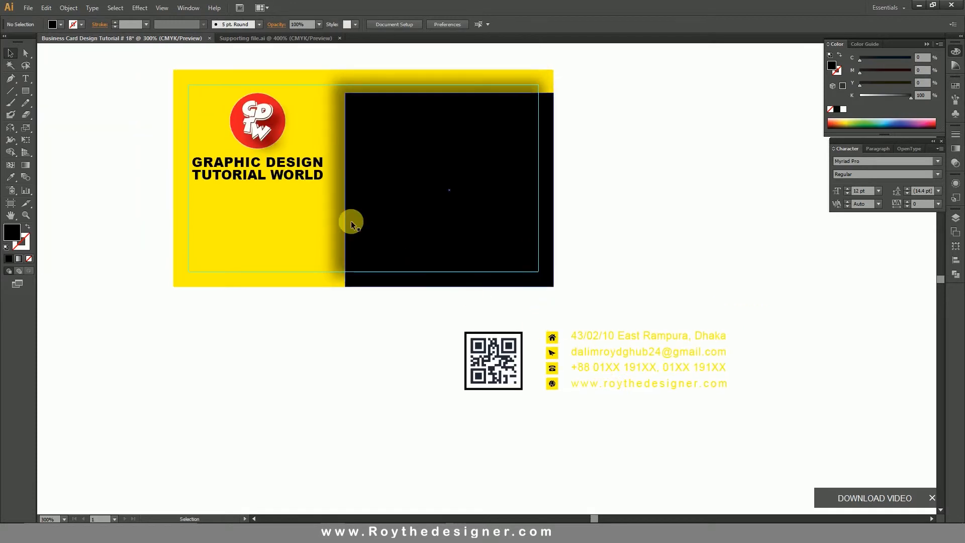
{"action": "left_click", "coordinate": [60, 5]}
{"action": "left_click", "coordinate": [85, 76]}
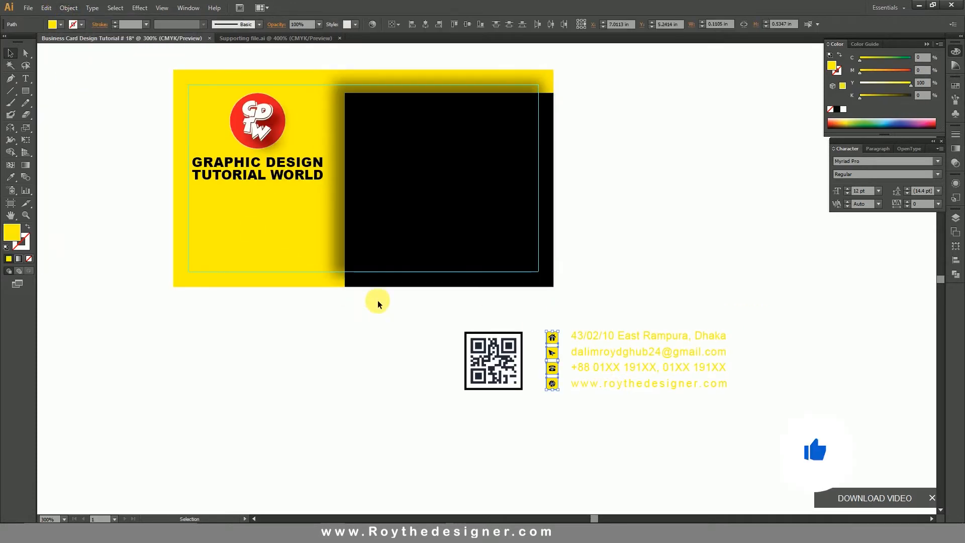
Move the QR code, icons and contact text onto the lower part of the card, with the QR code centred below the logo title.
{"action": "left_click_drag", "start_coordinate": [420, 310], "coordinate": [389, 230]}
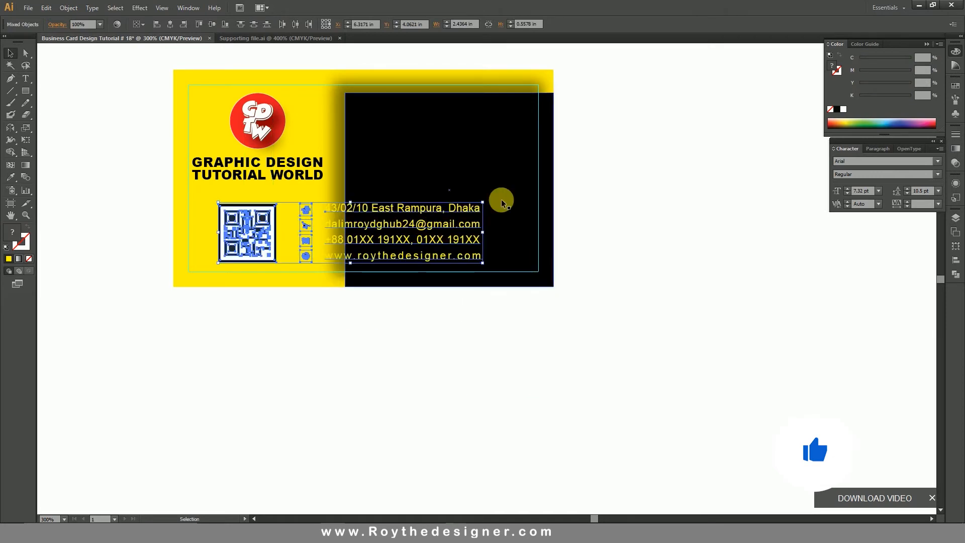
{"action": "mouse_move", "coordinate": [486, 204]}
{"action": "left_mouse_down"}
{"action": "mouse_move", "coordinate": [538, 194]}
{"action": "mouse_move", "coordinate": [483, 202]}
{"action": "left_mouse_up"}
{"action": "left_click_drag", "start_coordinate": [305, 224], "coordinate": [318, 225]}
{"action": "left_click", "coordinate": [405, 346]}
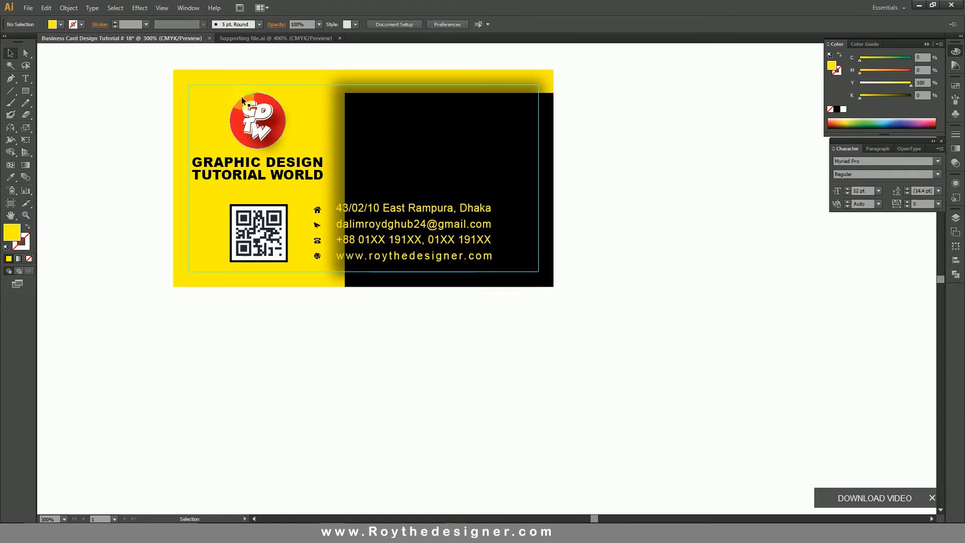
Move the contact text with its four icons to the right so the icon squares straddle the black panel's left edge.
{"action": "key", "text": "z"}
{"action": "left_click_drag", "start_coordinate": [155, 67], "coordinate": [543, 287]}
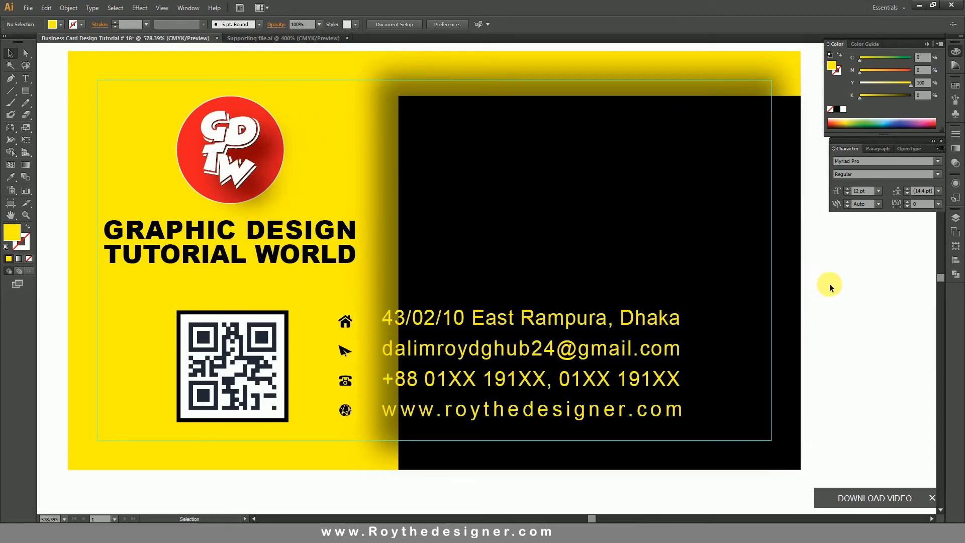
{"action": "left_click", "coordinate": [660, 318]}
{"action": "left_click", "coordinate": [352, 319], "text": "shift"}
{"action": "left_click", "coordinate": [347, 351], "text": "shift"}
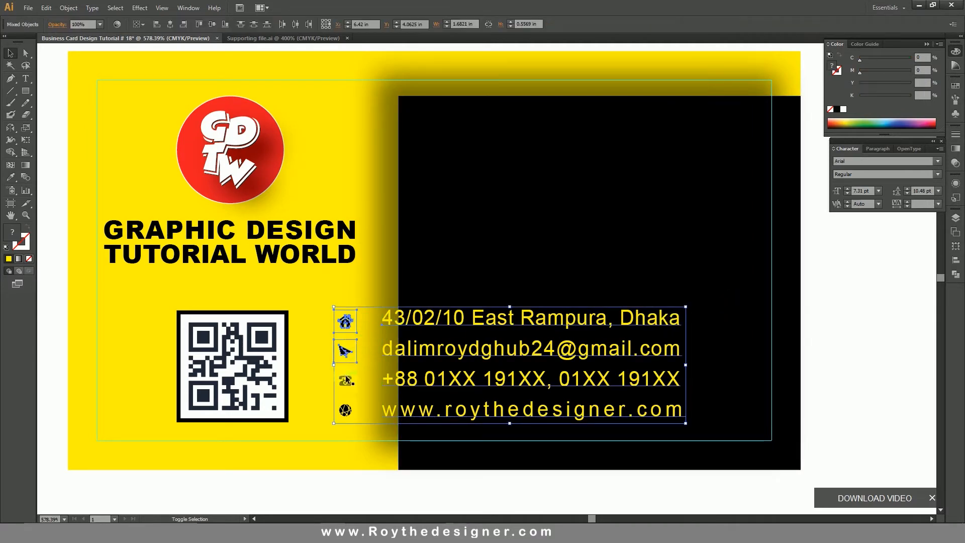
{"action": "left_click_drag", "start_coordinate": [409, 383], "coordinate": [481, 377]}
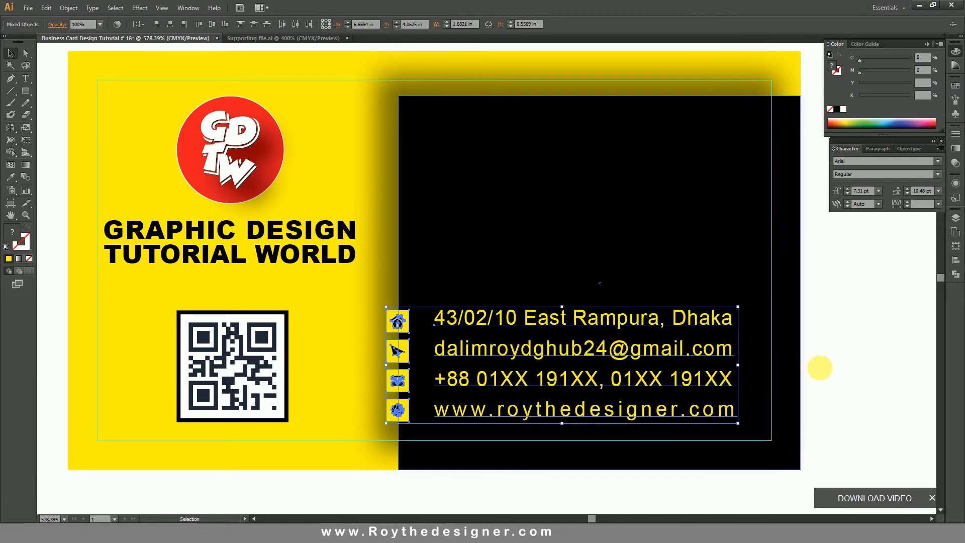
{"action": "left_click", "coordinate": [849, 356]}
{"action": "left_click_drag", "start_coordinate": [848, 355], "coordinate": [847, 368]}
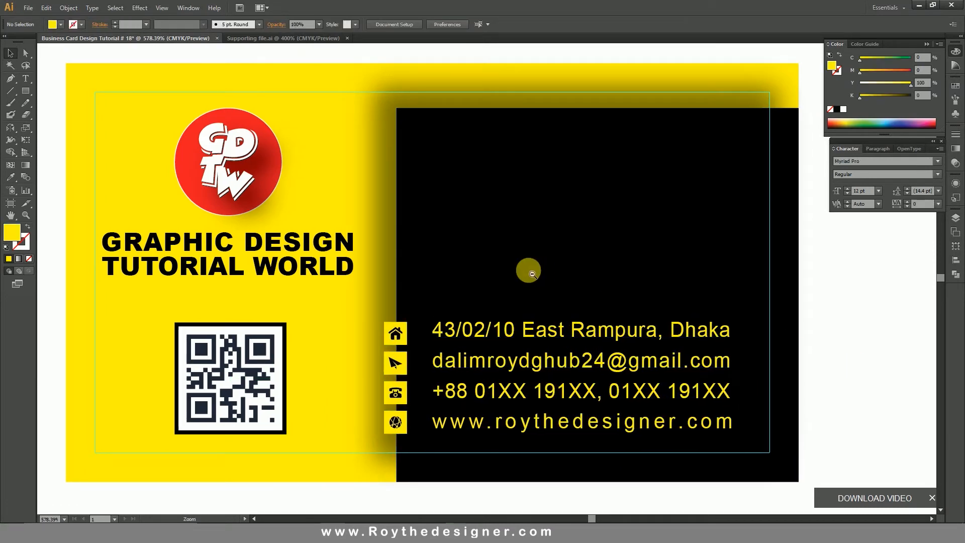
Enlarge the contact text and icons proportionally to about 1.85 x 0.61 in, reaching the right margin guide.
{"action": "left_click", "coordinate": [529, 271], "text": "ctrl+alt"}
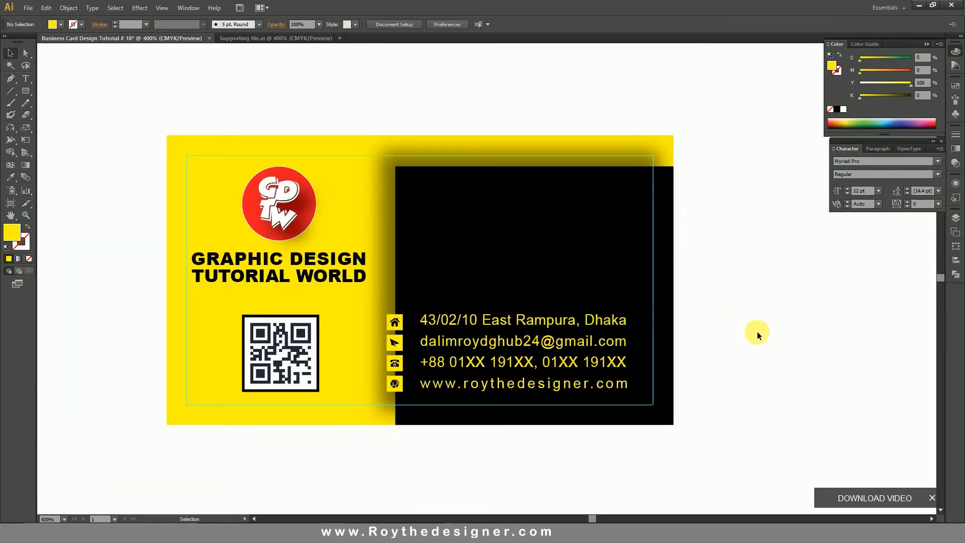
{"action": "left_click", "coordinate": [468, 318]}
{"action": "left_click", "coordinate": [394, 347], "text": "shift"}
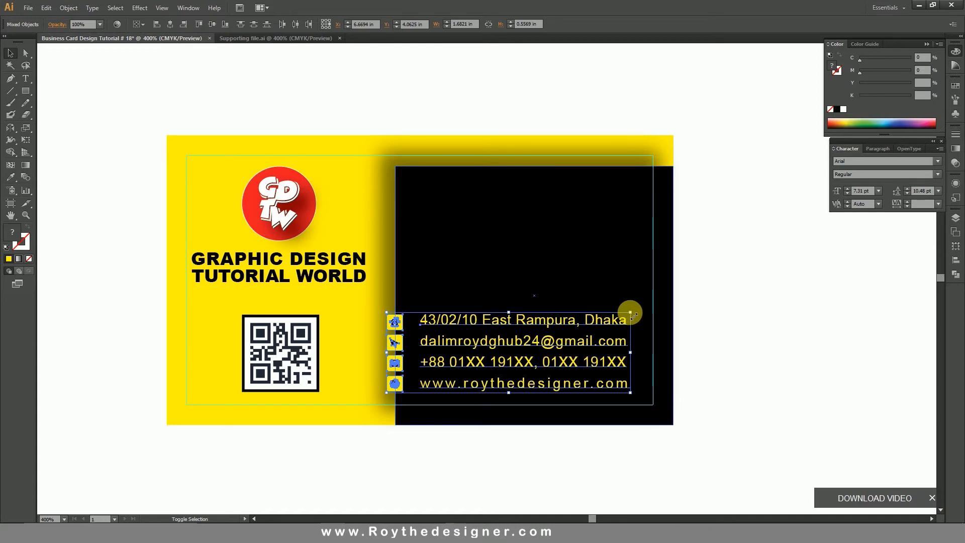
{"action": "left_click_drag", "start_coordinate": [633, 314], "coordinate": [652, 294]}
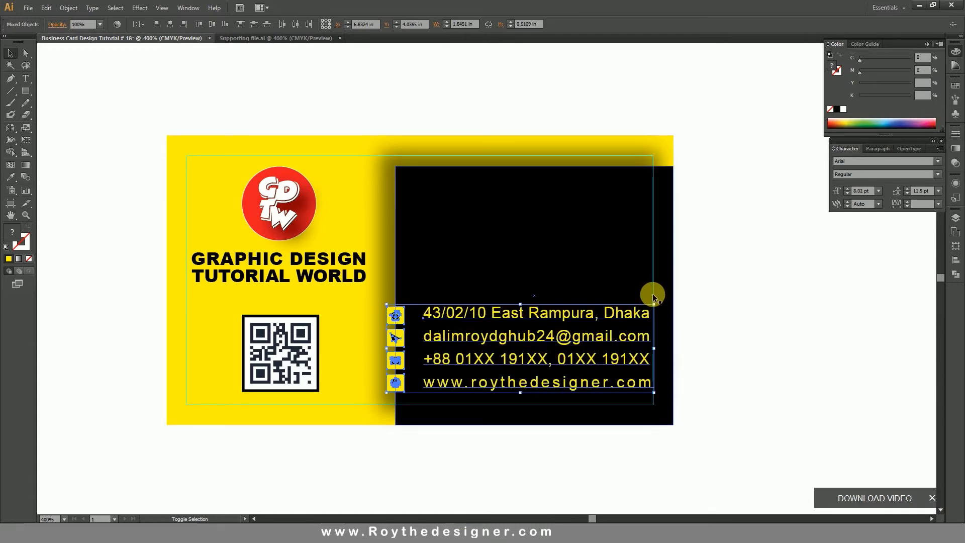
Enlarge the QR code proportionally to about 0.59 x 0.59 in, keeping it below the logo title.
{"action": "left_click", "coordinate": [302, 329]}
{"action": "left_click_drag", "start_coordinate": [320, 314], "coordinate": [328, 306]}
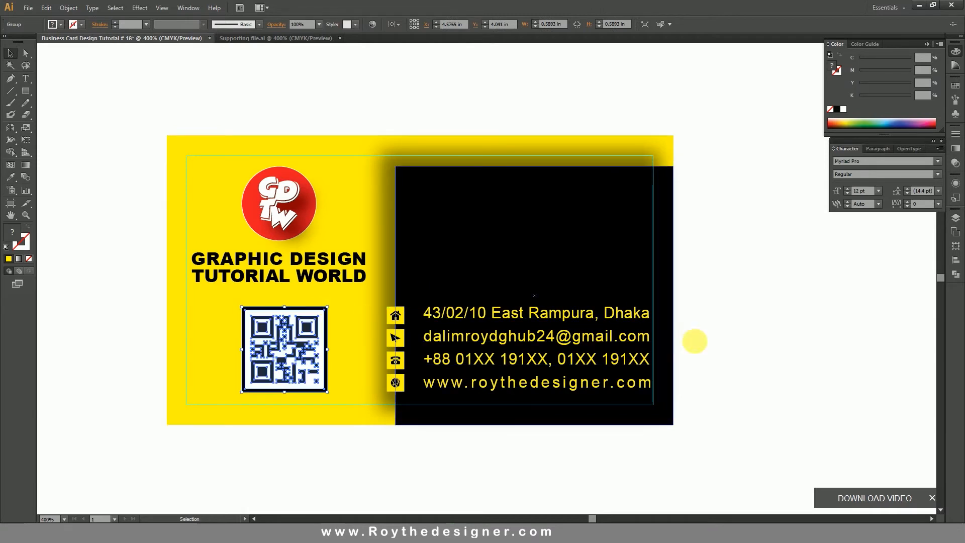
{"action": "left_click", "coordinate": [742, 341]}
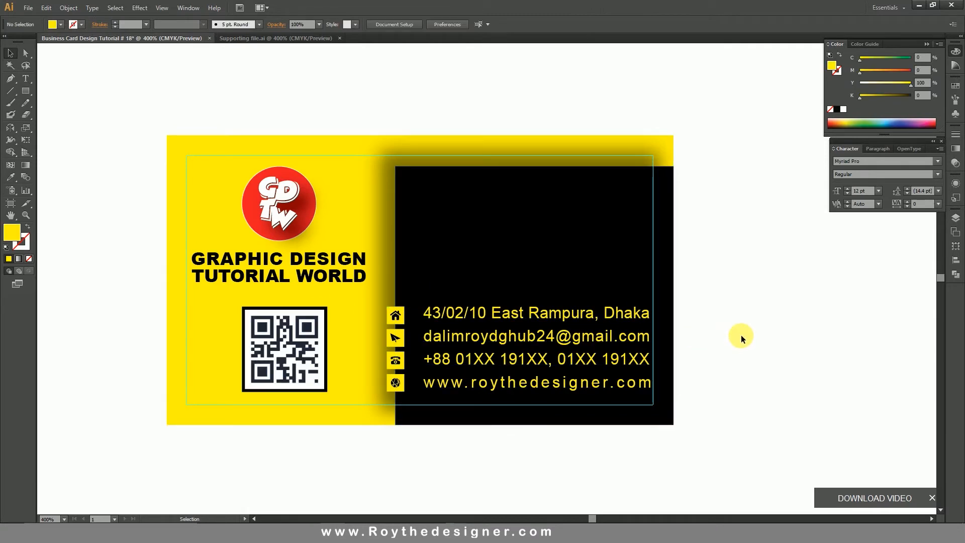
Lower only the top edge of the black panel so the panel is about 1.64 in tall.
{"action": "left_click", "coordinate": [26, 53]}
{"action": "left_click_drag", "start_coordinate": [484, 168], "coordinate": [483, 187]}
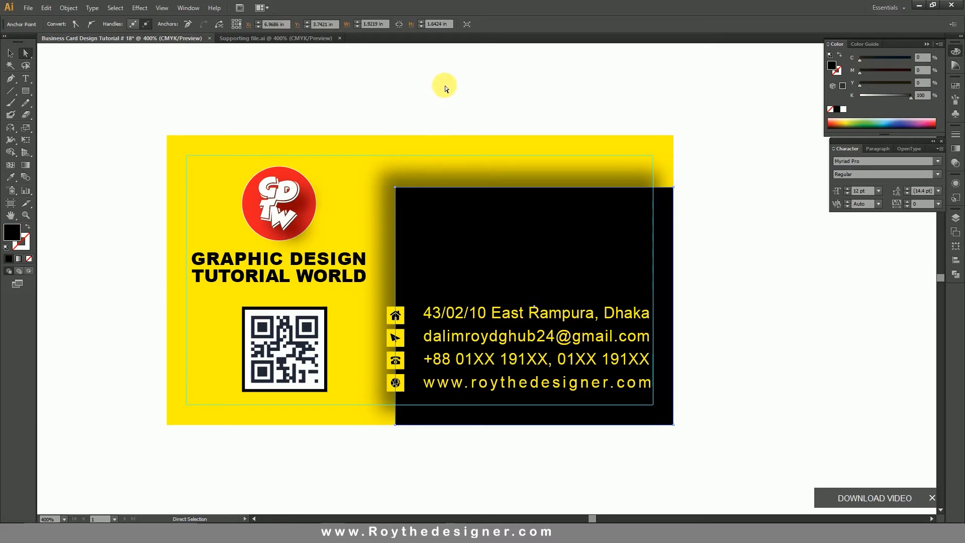
{"action": "left_click", "coordinate": [445, 89]}
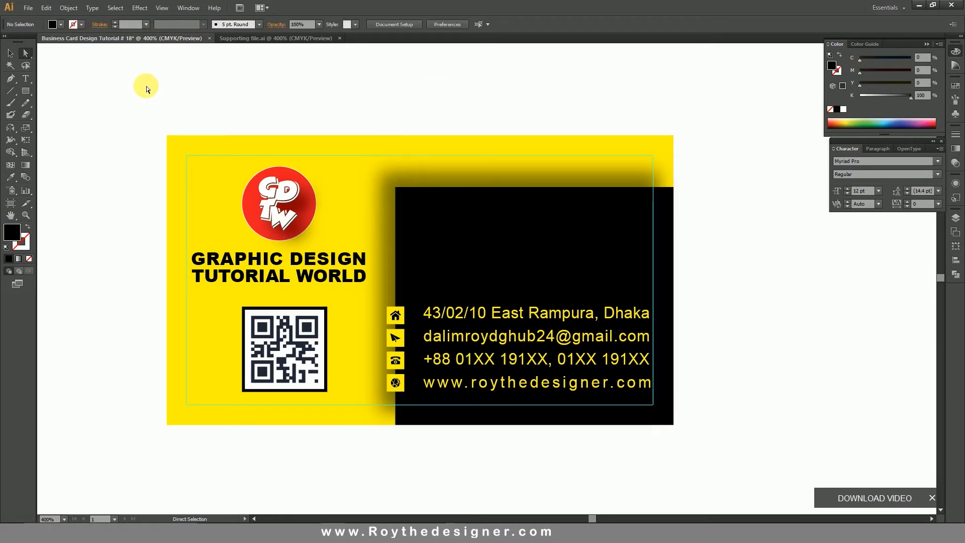
Add the cardholder's full name with "Freelancer" below it in yellow-green (C 17.86, Y 100) above the contact details on the black panel.
{"action": "left_click", "coordinate": [26, 78]}
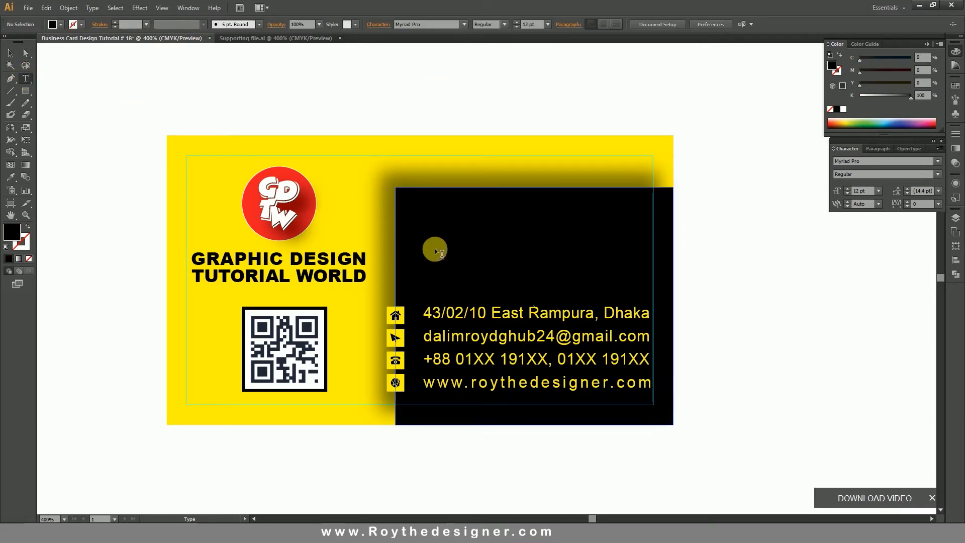
{"action": "left_click", "coordinate": [518, 264]}
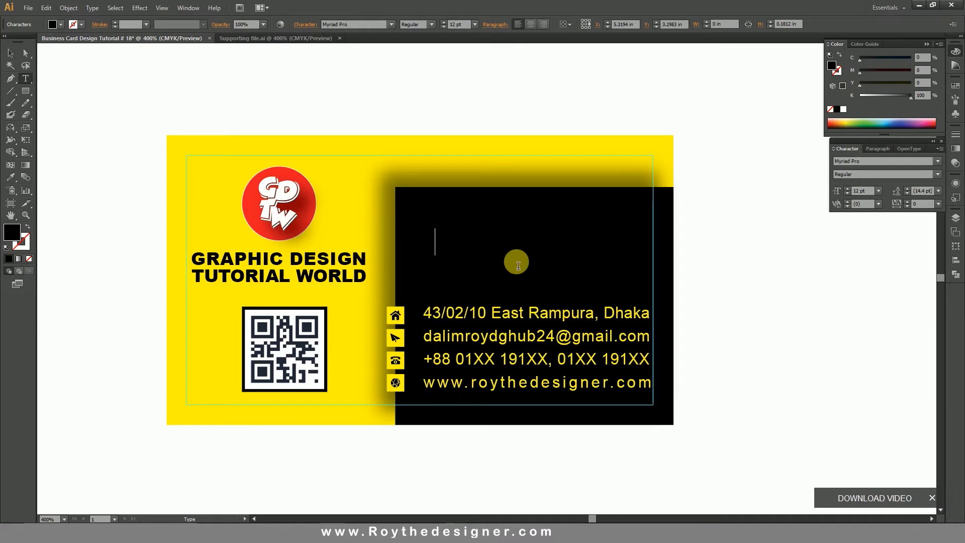
{"action": "left_click", "coordinate": [13, 233]}
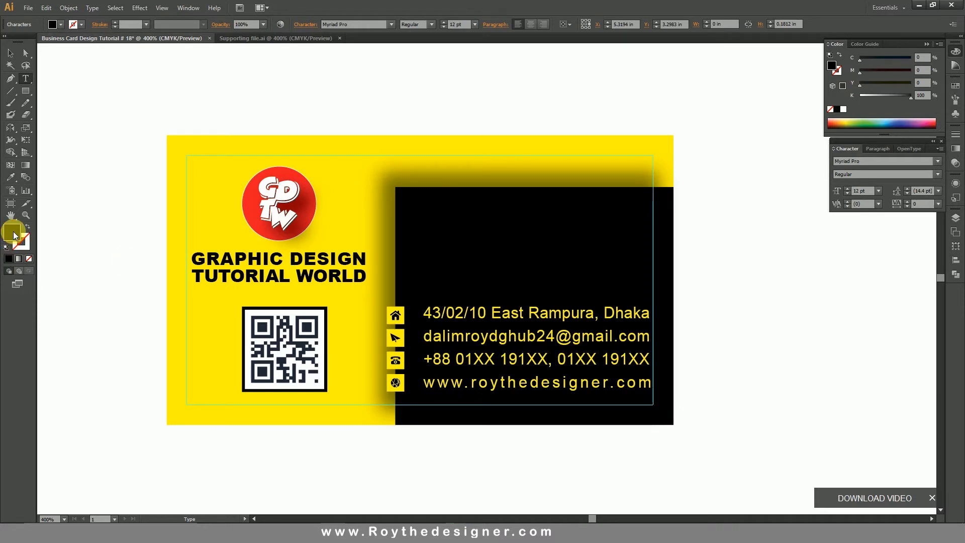
{"action": "double_click", "coordinate": [13, 232]}
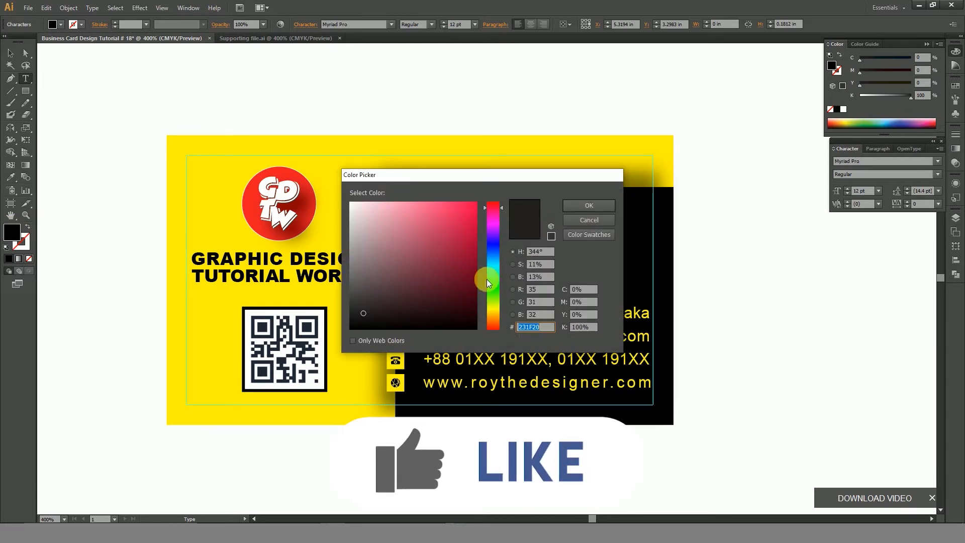
{"action": "left_click_drag", "start_coordinate": [495, 301], "coordinate": [499, 306]}
{"action": "left_click", "coordinate": [476, 202]}
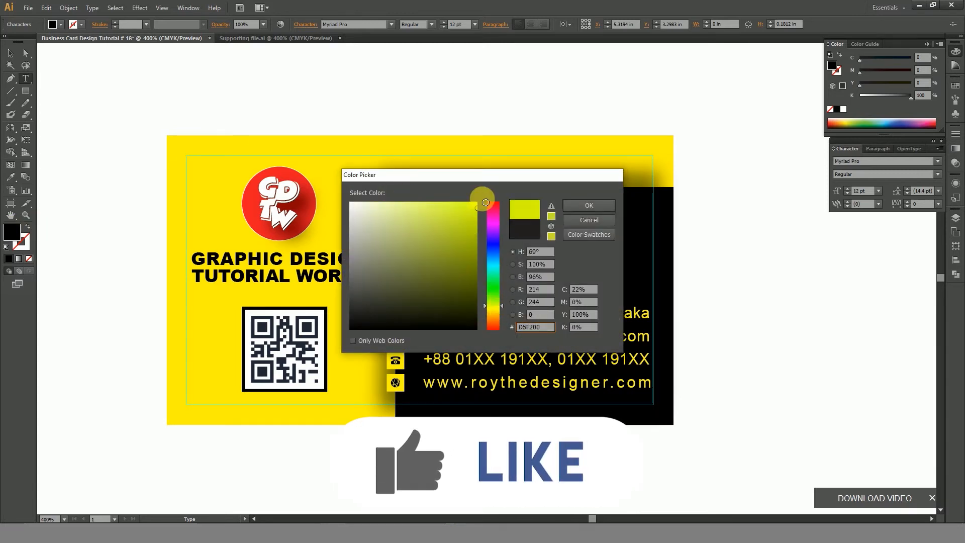
{"action": "left_click", "coordinate": [597, 205]}
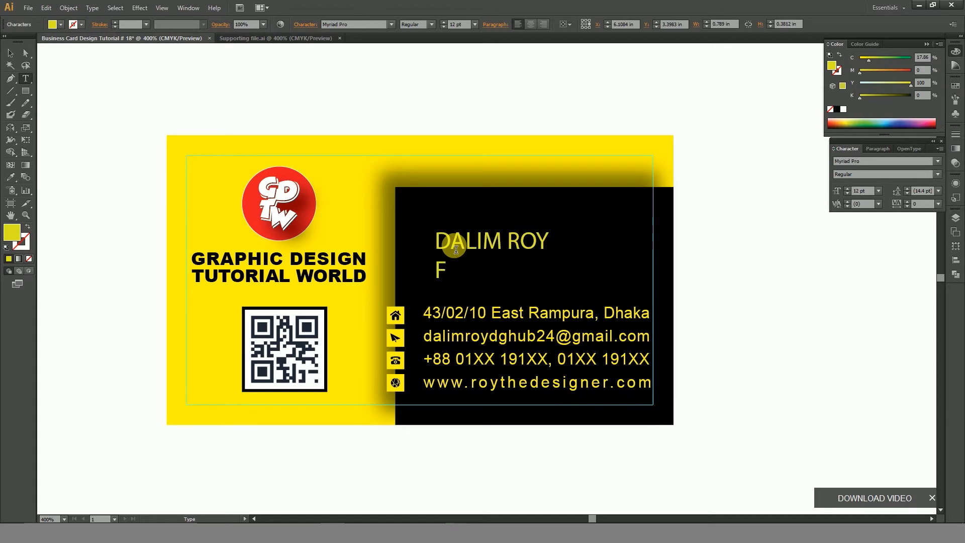
{"action": "type", "text": "ancer"}
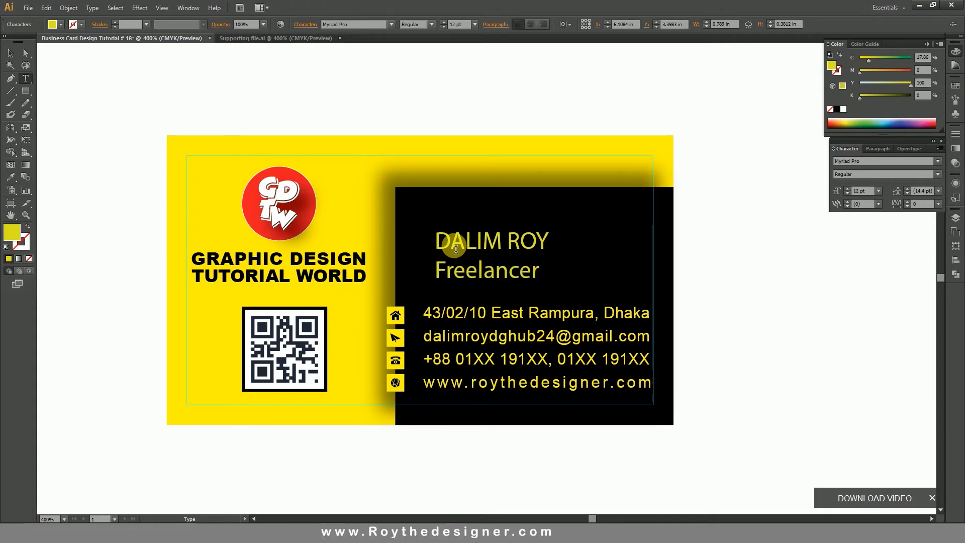
Set the cardholder's name in AgonicDisplaySSK and the "Freelancer" line in Arial Regular.
{"action": "left_click_drag", "start_coordinate": [550, 248], "coordinate": [363, 241]}
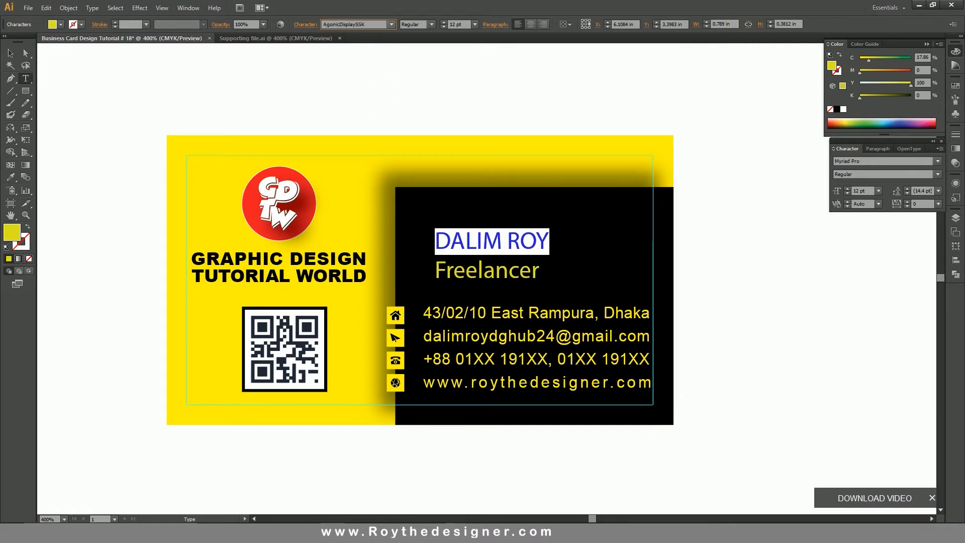
{"action": "left_click", "coordinate": [363, 24]}
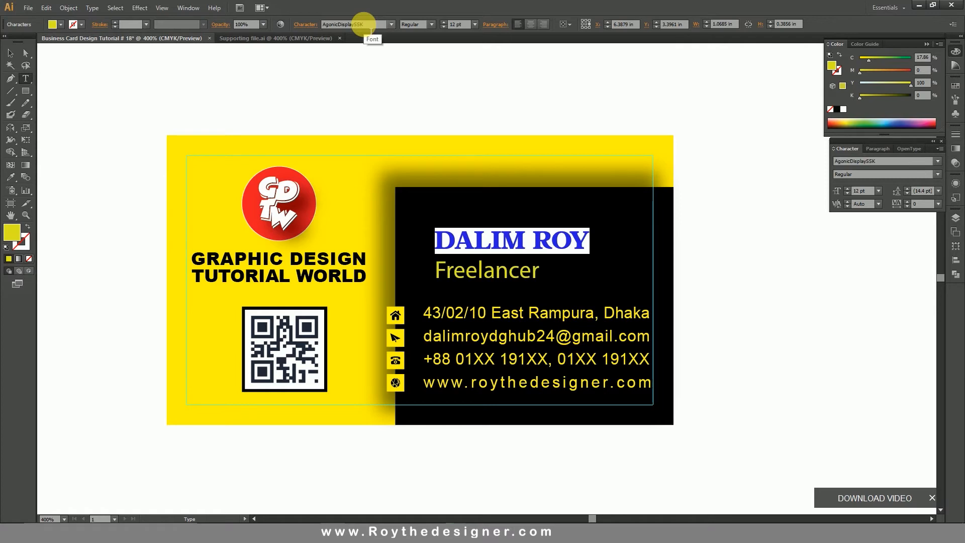
{"action": "left_click_drag", "start_coordinate": [543, 270], "coordinate": [385, 265]}
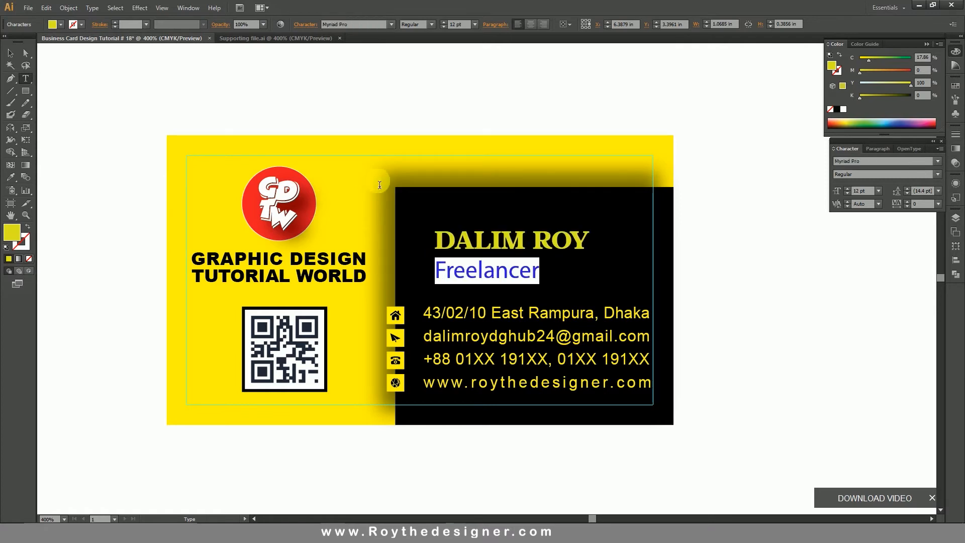
{"action": "left_click", "coordinate": [362, 26]}
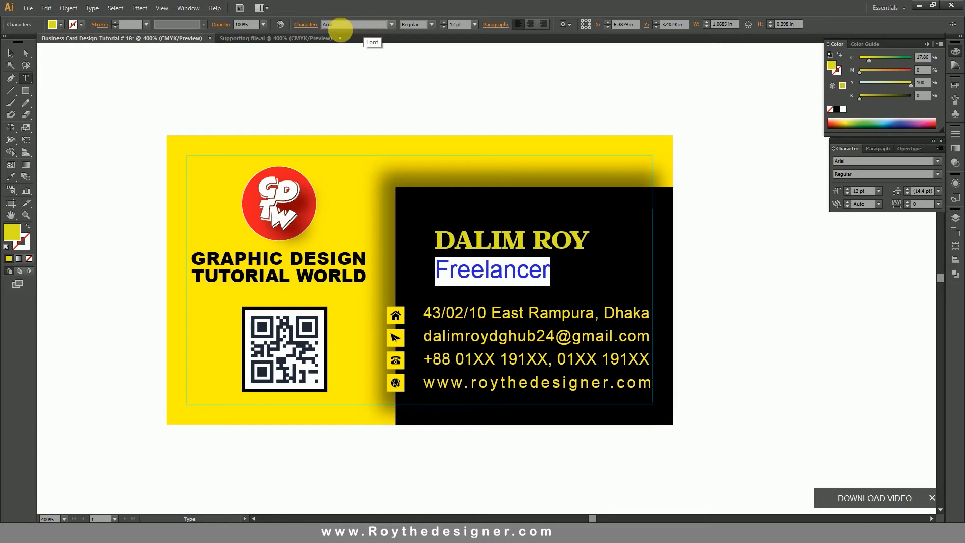
{"action": "key", "text": "Escape"}
{"action": "left_click", "coordinate": [764, 286]}
Move the name and "Freelancer" text slightly left to align with the left edge of the contact details.
{"action": "left_click_drag", "start_coordinate": [368, 204], "coordinate": [696, 442]}
{"action": "left_click_drag", "start_coordinate": [557, 130], "coordinate": [538, 132]}
{"action": "left_click", "coordinate": [506, 266], "text": "shift"}
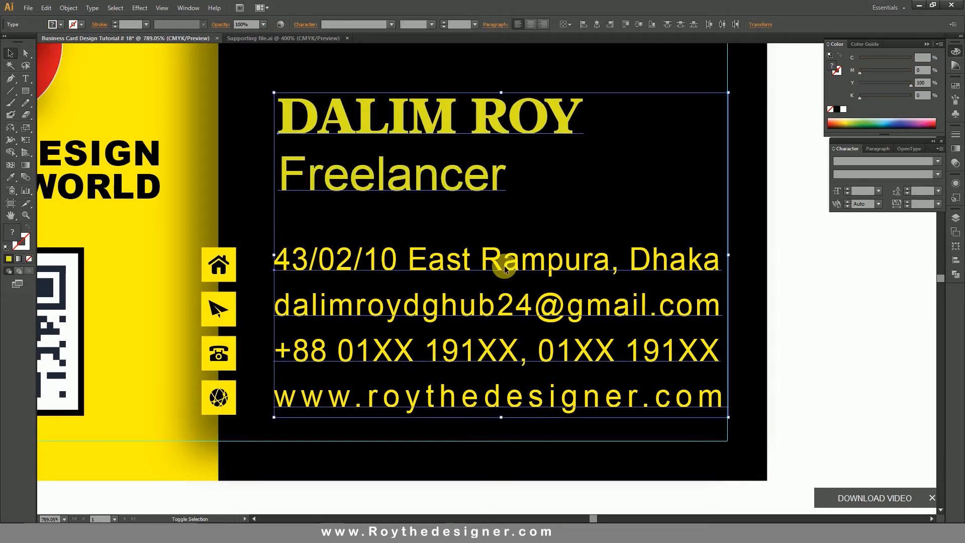
{"action": "left_click", "coordinate": [801, 306]}
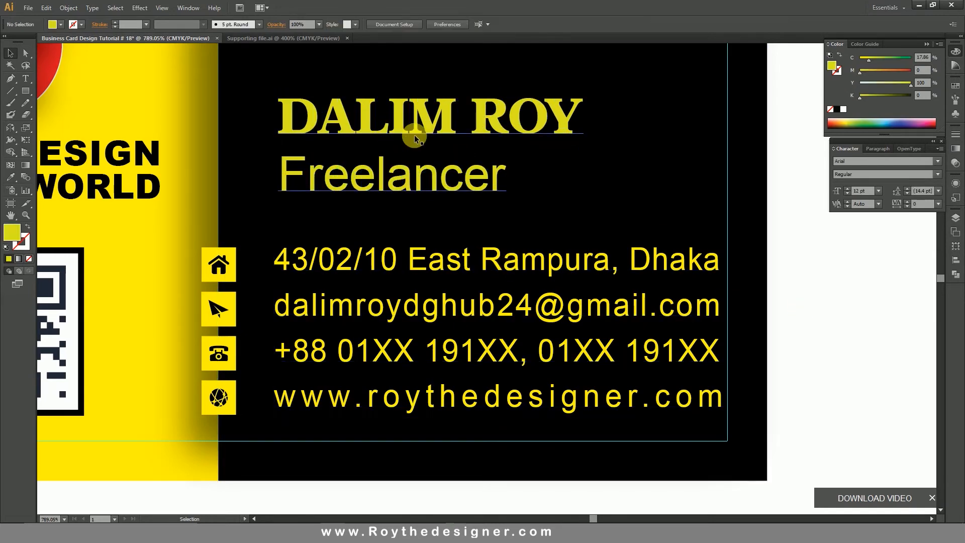
{"action": "left_click_drag", "start_coordinate": [429, 131], "coordinate": [428, 132]}
{"action": "left_click", "coordinate": [804, 301]}
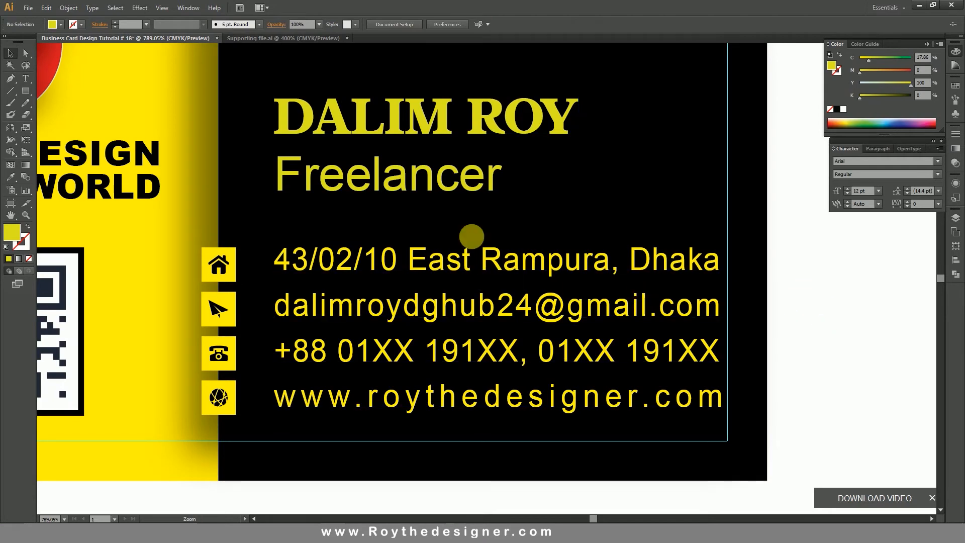
Increase the font size of the cardholder's name to 15 pt.
{"action": "left_click", "coordinate": [524, 198], "text": "ctrl+alt"}
{"action": "left_click", "coordinate": [524, 198], "text": "ctrl+alt"}
{"action": "double_click", "coordinate": [474, 289]}
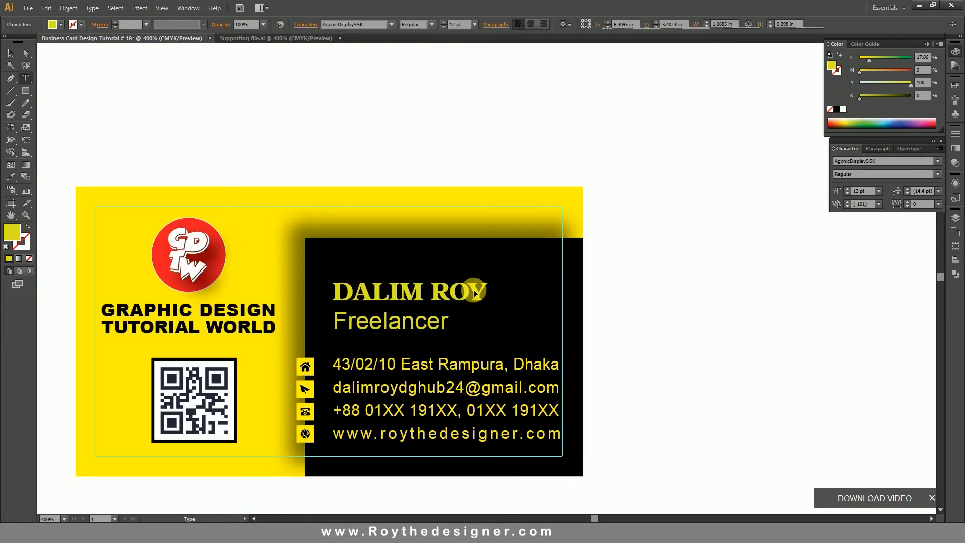
{"action": "key", "text": "ctrl+a"}
{"action": "left_click", "coordinate": [463, 25]}
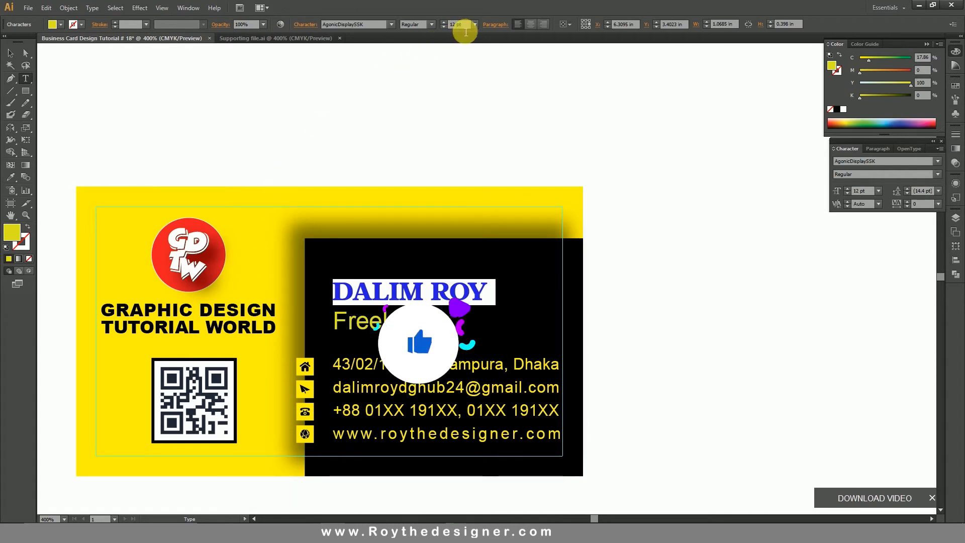
{"action": "type", "text": "14"}
{"action": "key", "text": "Return"}
{"action": "key", "text": "Up"}
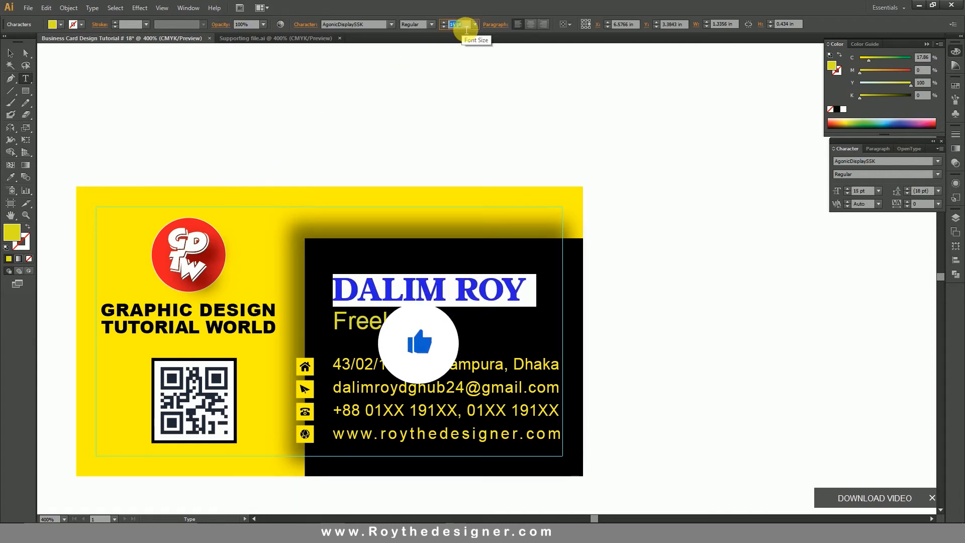
{"action": "key", "text": "Up"}
Set the tracking of the "Freelancer" line to -1.
{"action": "left_click_drag", "start_coordinate": [450, 322], "coordinate": [227, 326]}
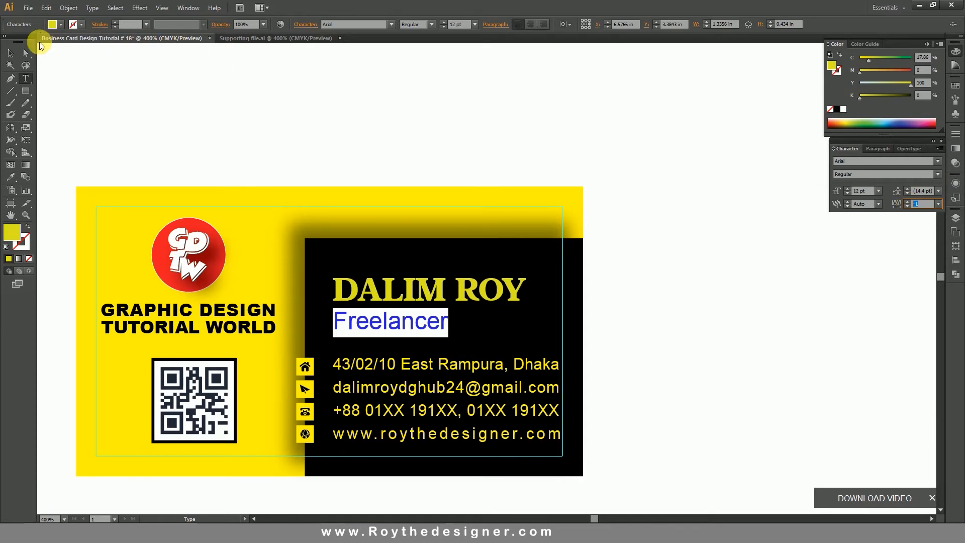
{"action": "left_click", "coordinate": [10, 53]}
{"action": "left_click", "coordinate": [359, 111]}
{"action": "left_click_drag", "start_coordinate": [652, 241], "coordinate": [656, 194]}
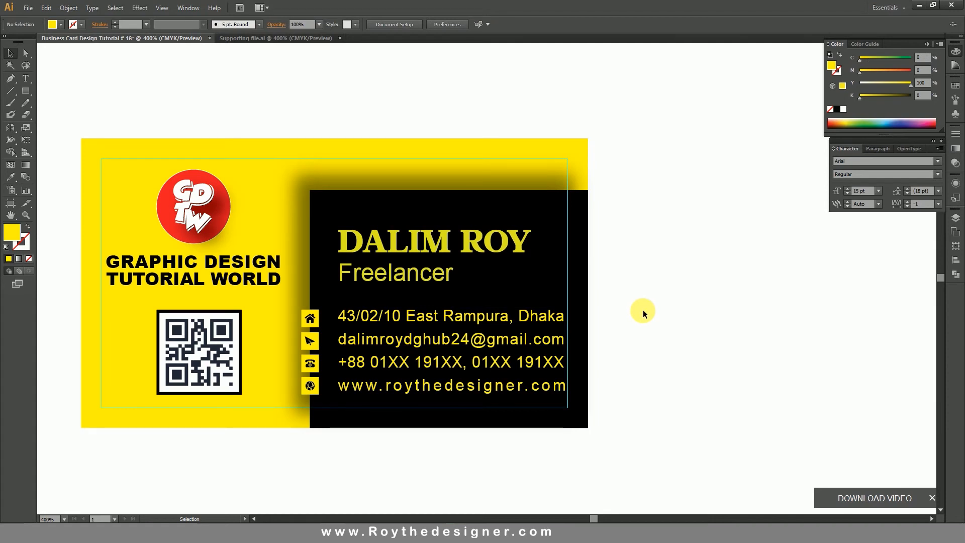
{"action": "left_click", "coordinate": [217, 211]}
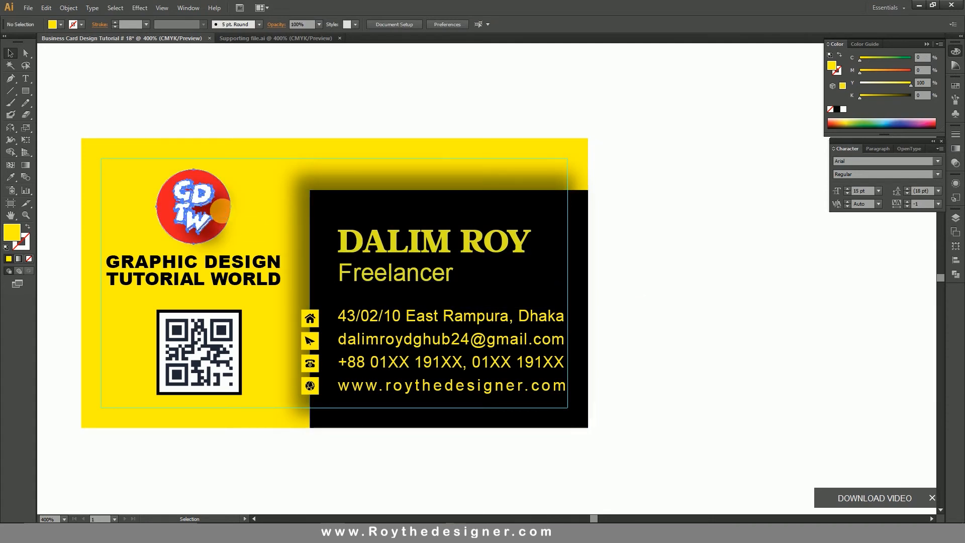
{"action": "left_click", "coordinate": [751, 331]}
Create a 3.5 x 2 in yellow rectangle for the second card side, directly below the first and aligned with its left edge.
{"action": "left_click_drag", "start_coordinate": [730, 338], "coordinate": [719, 312]}
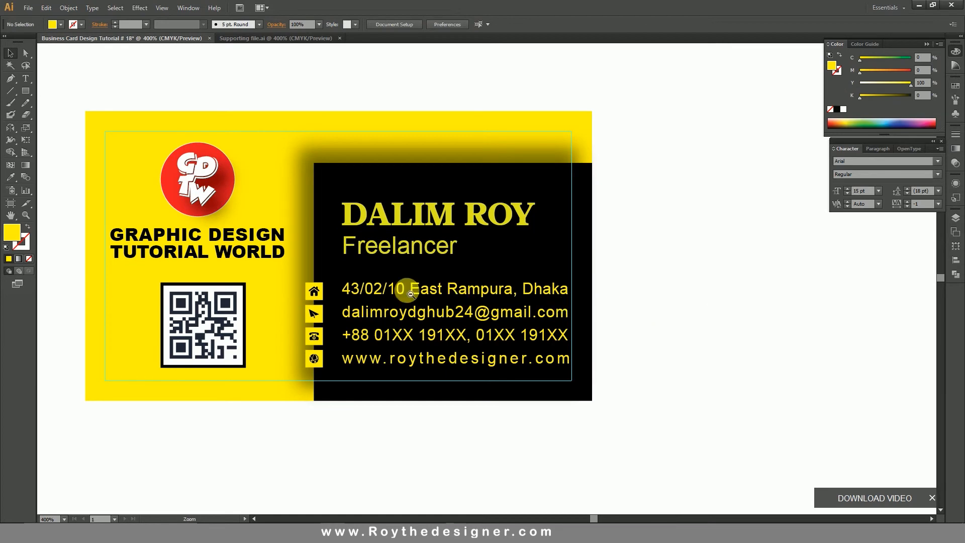
{"action": "left_click", "coordinate": [388, 290], "text": "ctrl+alt"}
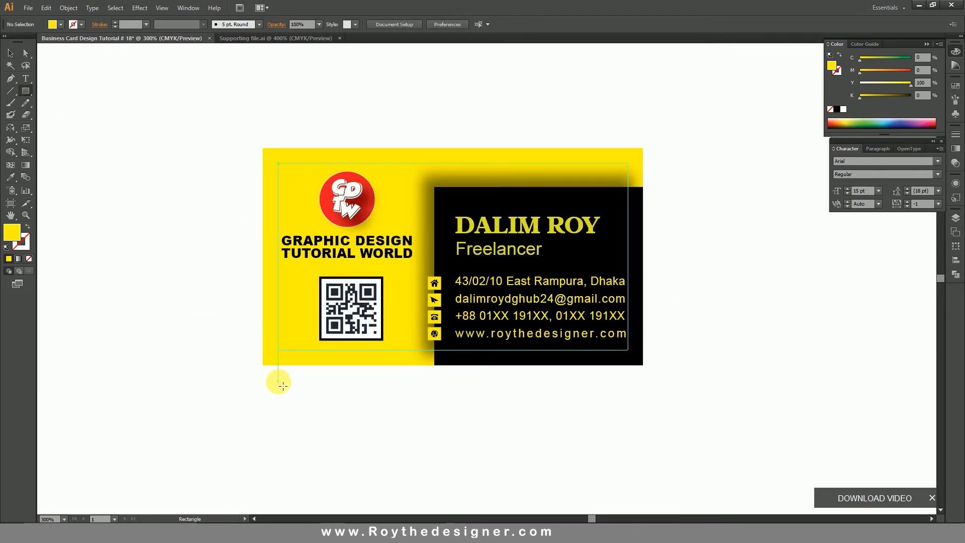
{"action": "left_click", "coordinate": [266, 391]}
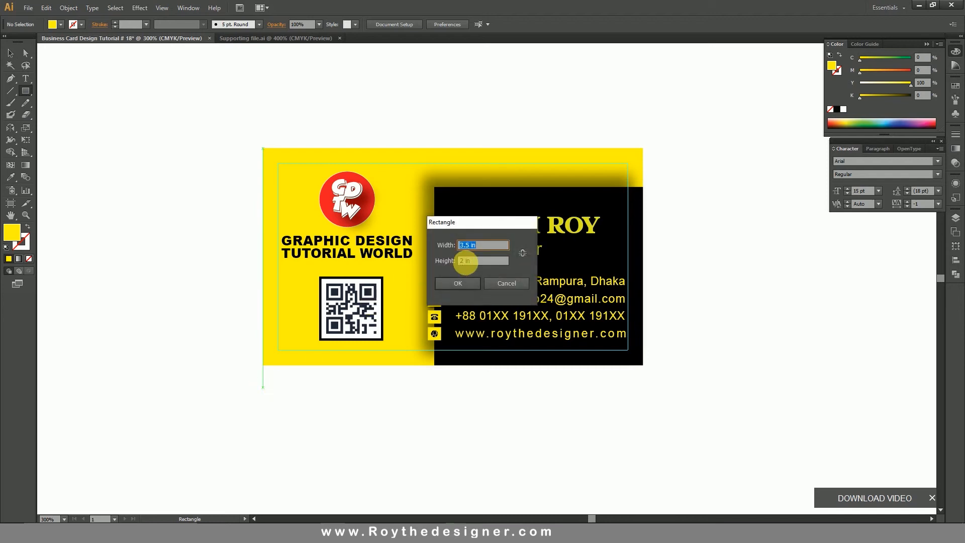
{"action": "left_click", "coordinate": [458, 283]}
{"action": "left_click", "coordinate": [12, 55]}
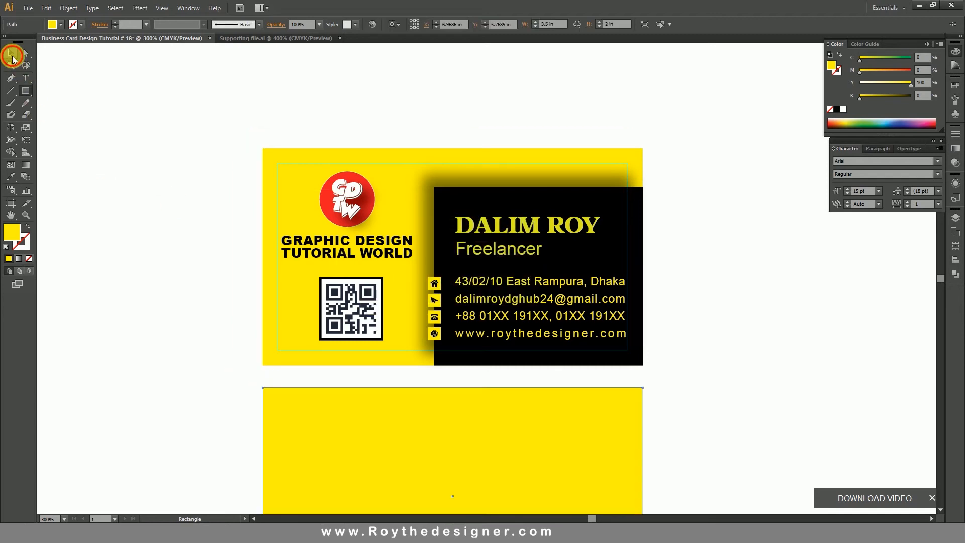
{"action": "left_click_drag", "start_coordinate": [695, 386], "coordinate": [699, 299]}
{"action": "left_click", "coordinate": [720, 295]}
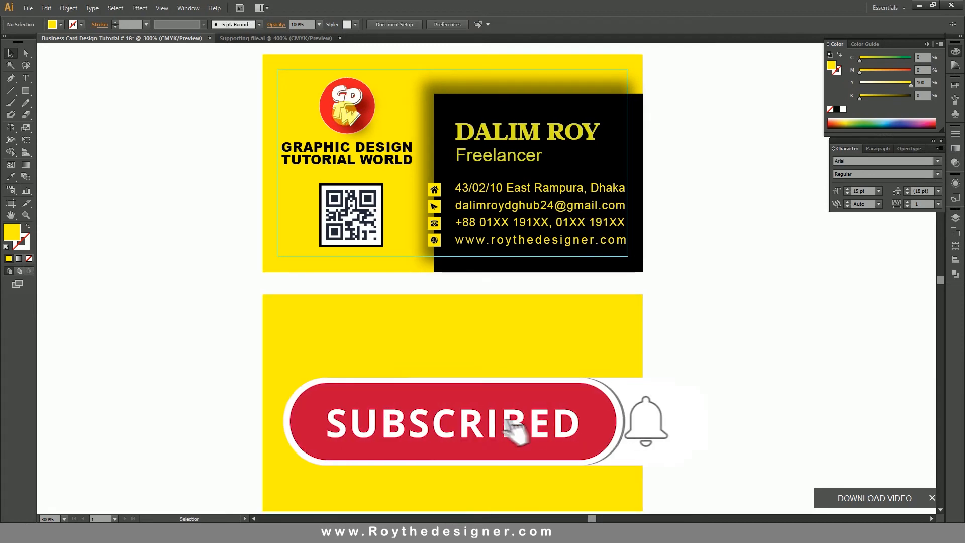
Copy the round logo and its title, paste them in front, and move the duplicate near the middle of the second card.
{"action": "left_click", "coordinate": [349, 115]}
{"action": "left_click", "coordinate": [345, 149], "text": "shift"}
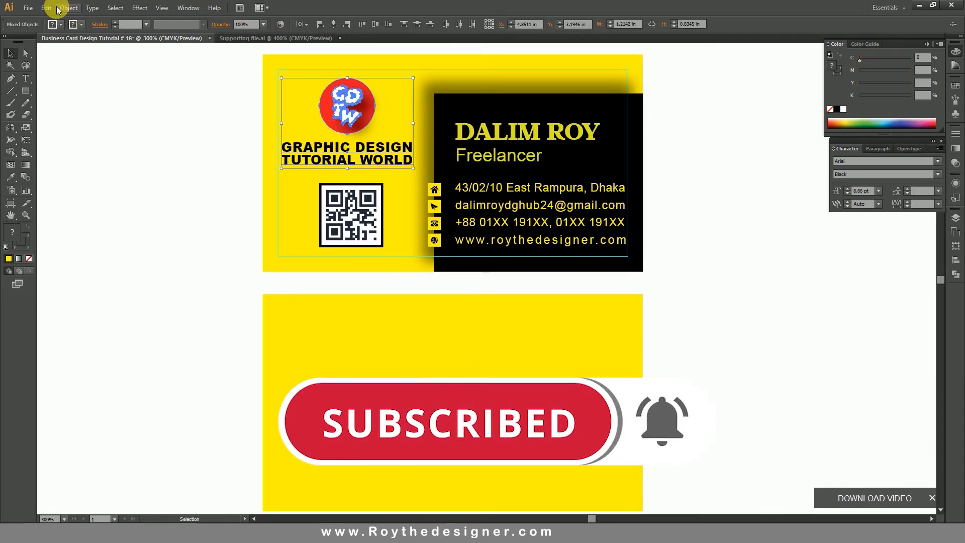
{"action": "left_click", "coordinate": [45, 8]}
{"action": "left_click", "coordinate": [61, 56]}
{"action": "left_click", "coordinate": [44, 8]}
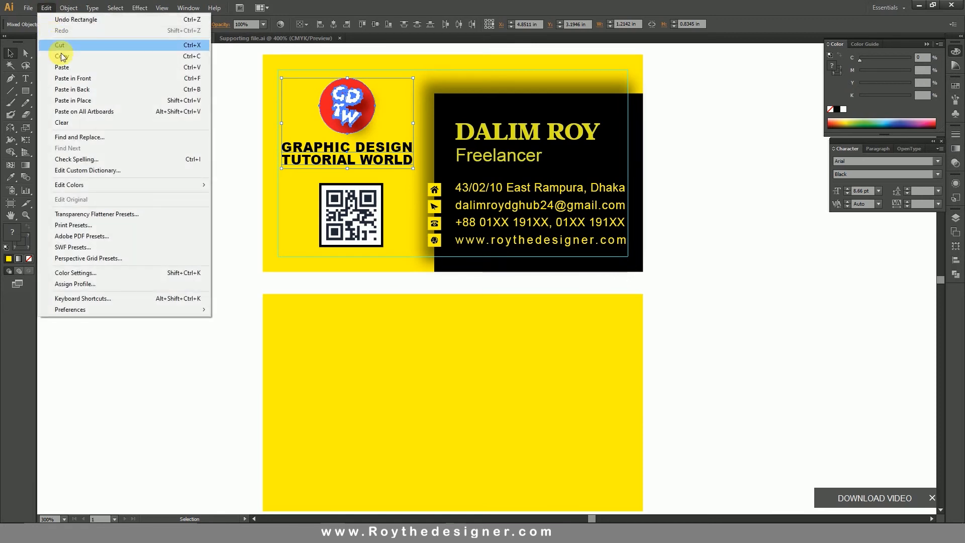
{"action": "left_click", "coordinate": [72, 78]}
{"action": "left_click_drag", "start_coordinate": [353, 108], "coordinate": [445, 387]}
Bring the duplicated logo and title to the front of the second card's yellow background.
{"action": "right_click", "coordinate": [476, 382]}
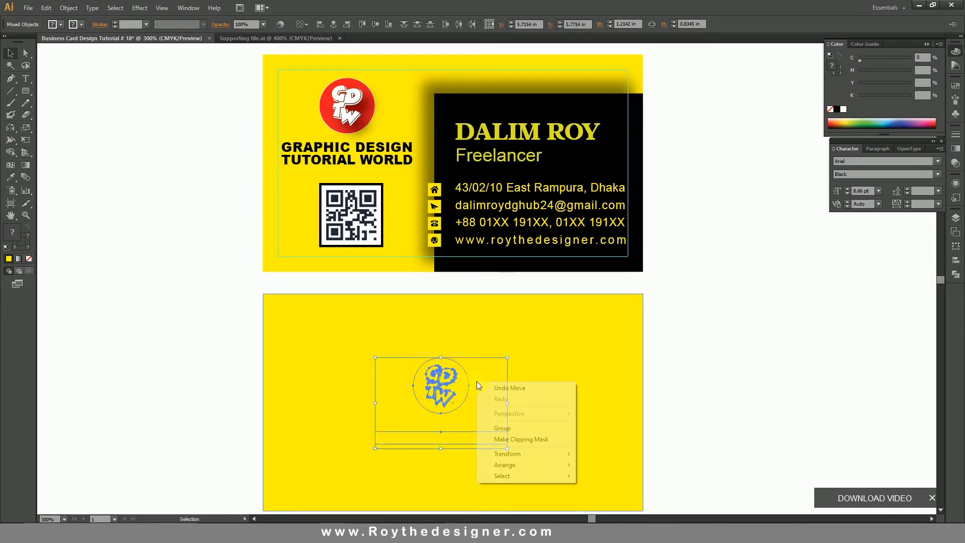
{"action": "mouse_move", "coordinate": [531, 463]}
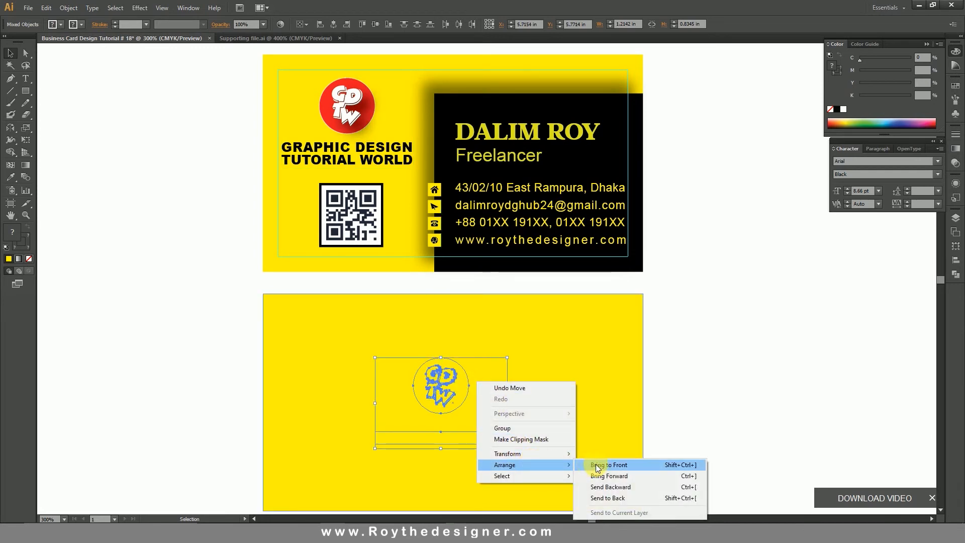
{"action": "left_click", "coordinate": [597, 468]}
Show the rulers and place a vertical guide through the horizontal centre of the second card.
{"action": "scroll", "coordinate": [663, 362], "scroll_direction": "down", "scroll_amount": 1}
{"action": "left_click_drag", "start_coordinate": [679, 320], "coordinate": [605, 342]}
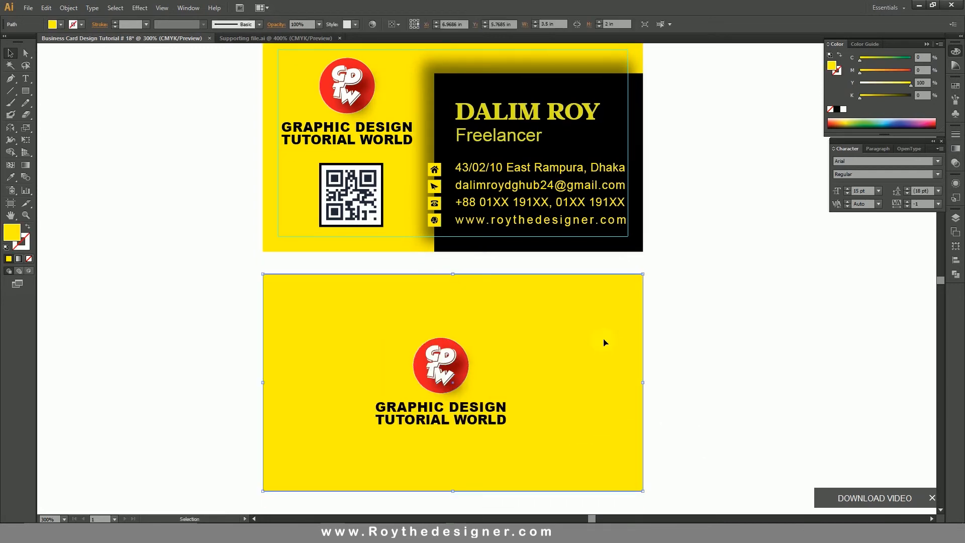
{"action": "left_click", "coordinate": [162, 8]}
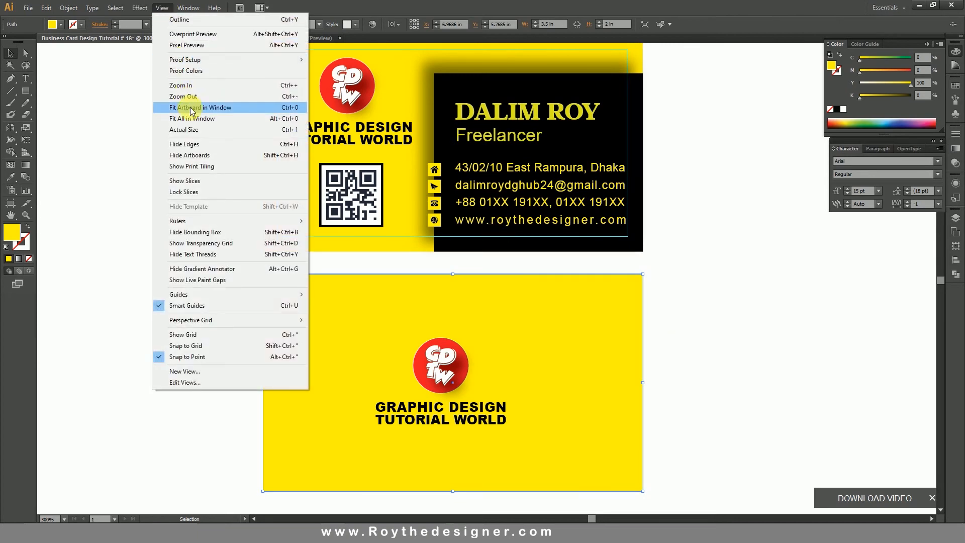
{"action": "mouse_move", "coordinate": [215, 221]}
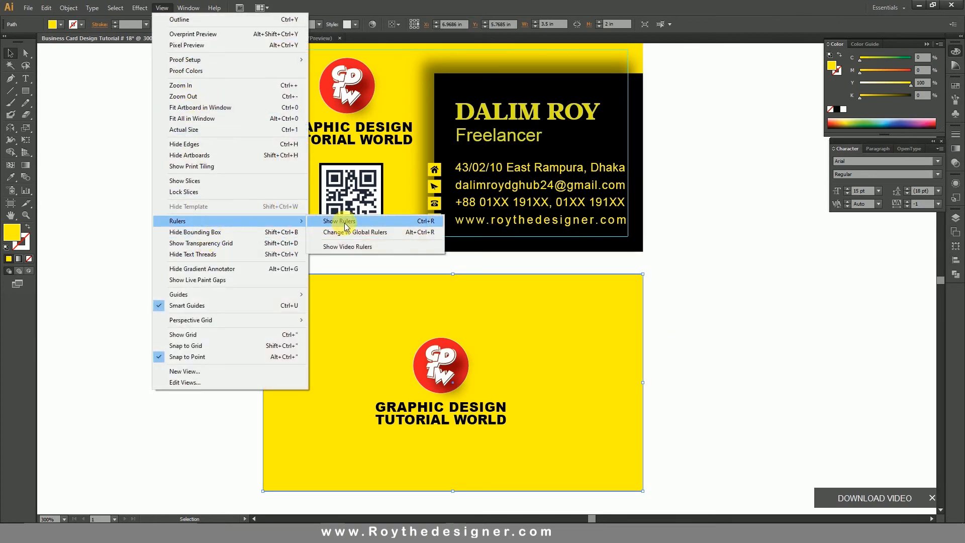
{"action": "left_click", "coordinate": [345, 226]}
{"action": "left_click_drag", "start_coordinate": [39, 228], "coordinate": [454, 300]}
{"action": "left_click", "coordinate": [724, 327]}
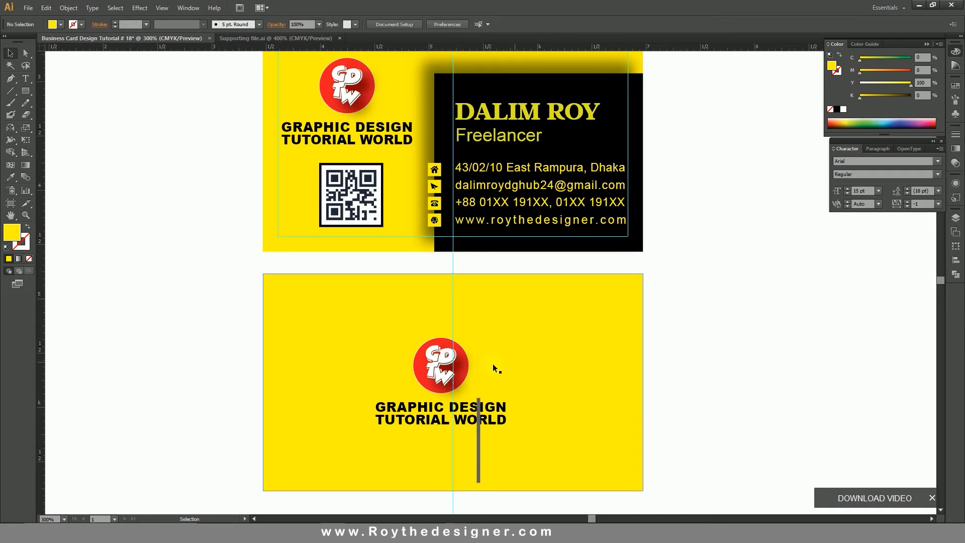
Move the second card's logo and title upward and centre them on the vertical guide.
{"action": "left_click", "coordinate": [445, 366]}
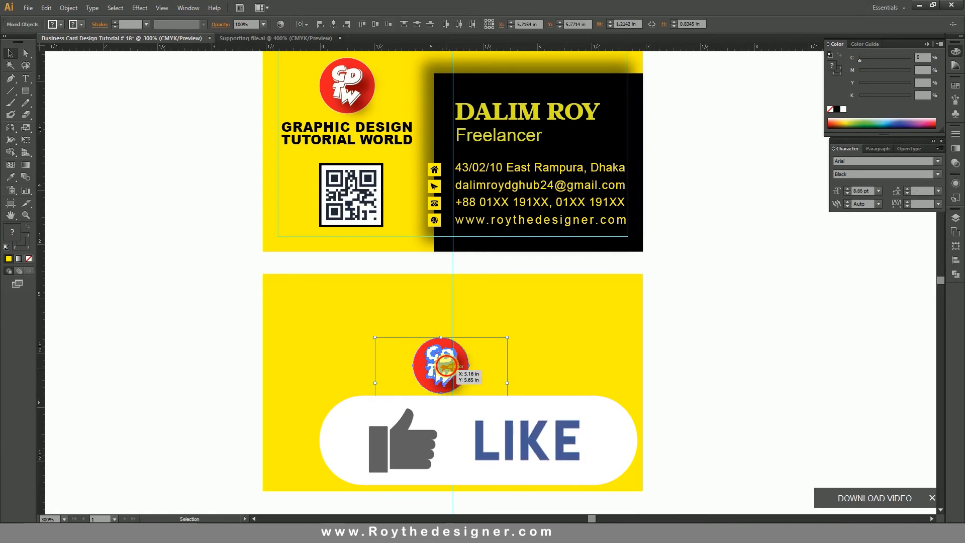
{"action": "left_click_drag", "start_coordinate": [445, 366], "coordinate": [459, 335]}
{"action": "left_click", "coordinate": [698, 358]}
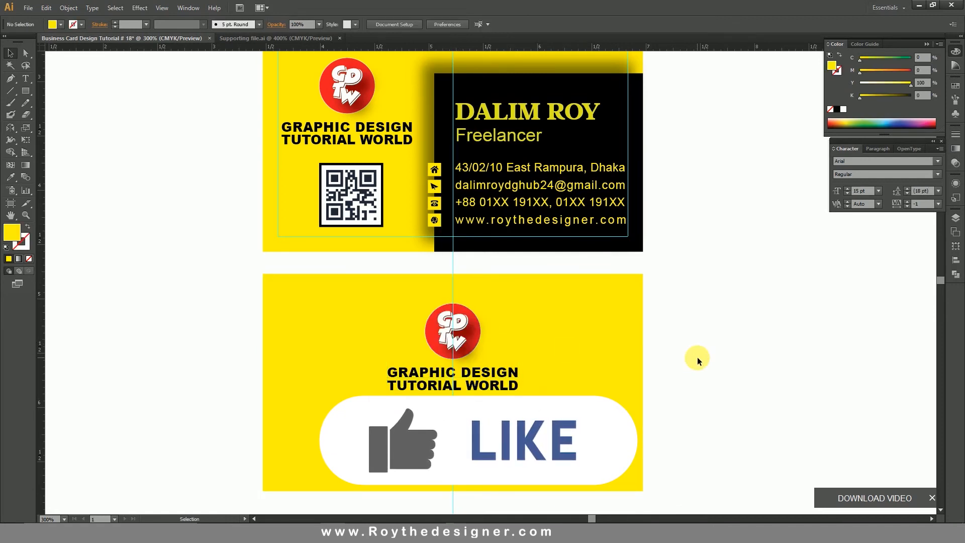
{"action": "left_click_drag", "start_coordinate": [711, 370], "coordinate": [719, 343]}
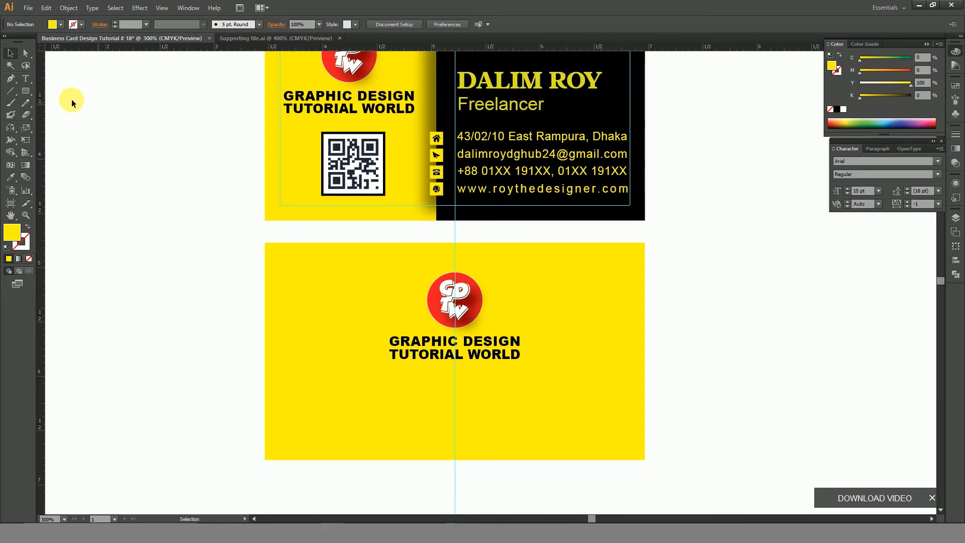
Draw a black-filled bar about 3.22 x 0.23 in near the second card's lower edge, spanning between the side margins.
{"action": "left_click", "coordinate": [26, 91]}
{"action": "scroll", "coordinate": [648, 398], "scroll_direction": "down", "scroll_amount": 1}
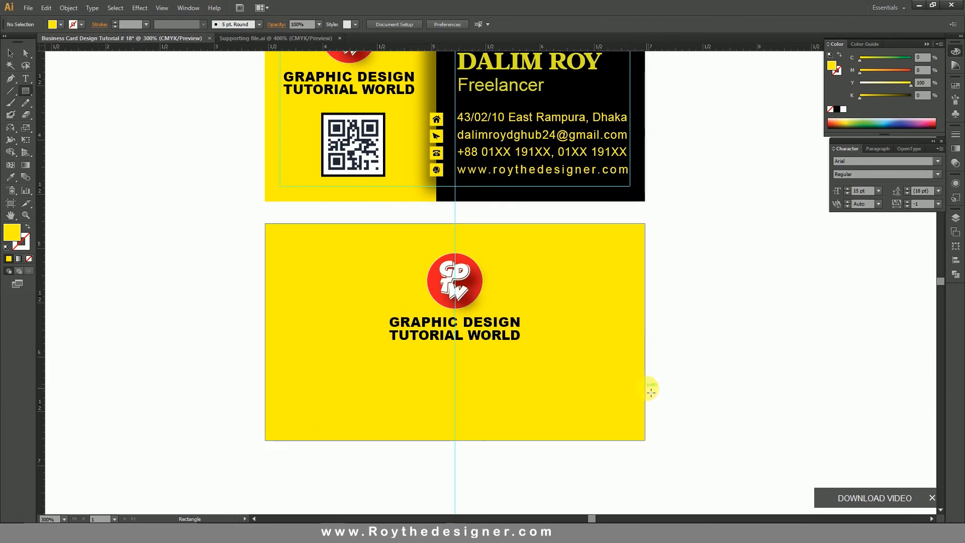
{"action": "left_click_drag", "start_coordinate": [281, 401], "coordinate": [634, 430]}
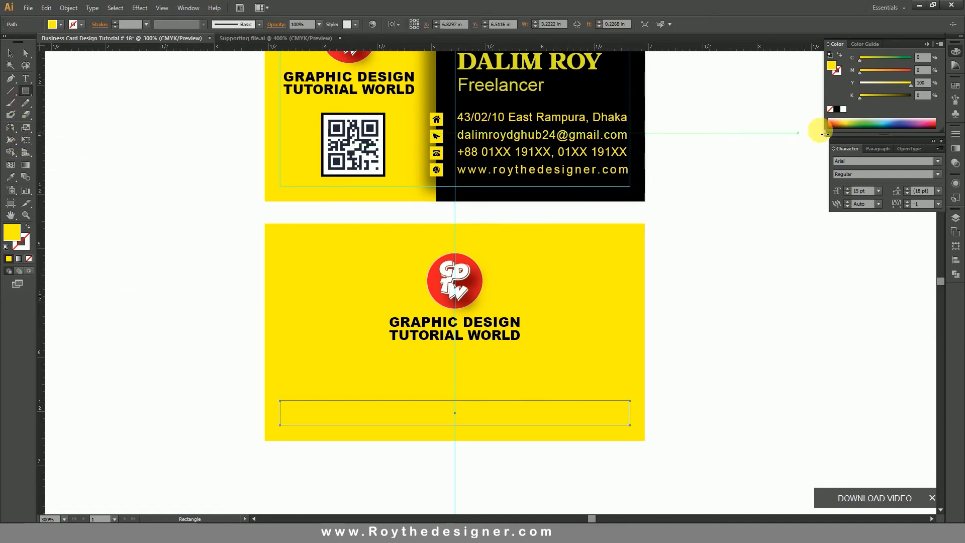
{"action": "left_click", "coordinate": [843, 111]}
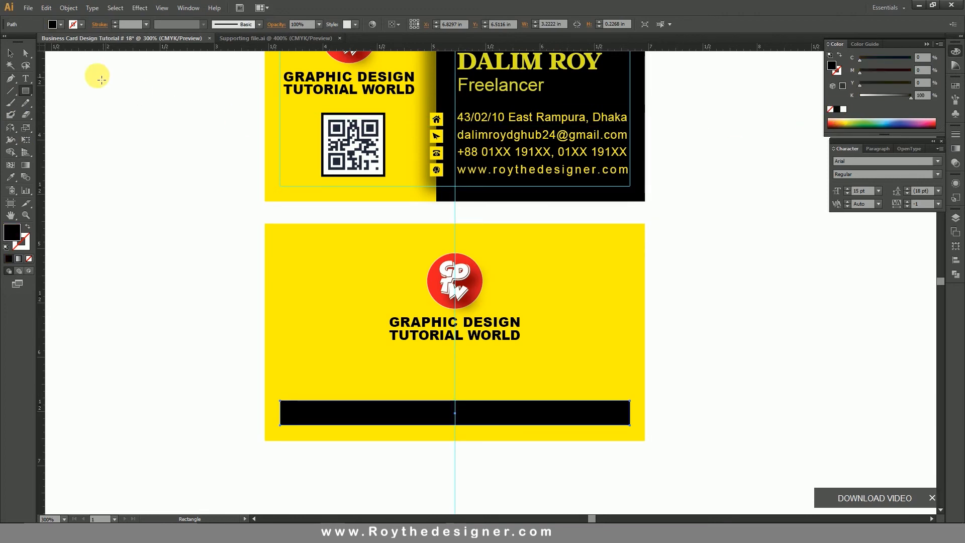
{"action": "left_click", "coordinate": [17, 53]}
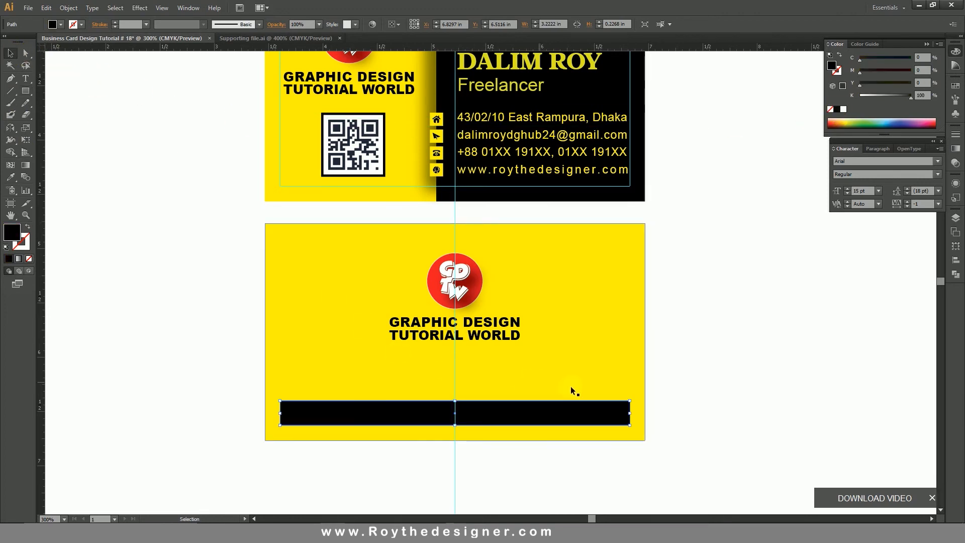
{"action": "left_click", "coordinate": [695, 380]}
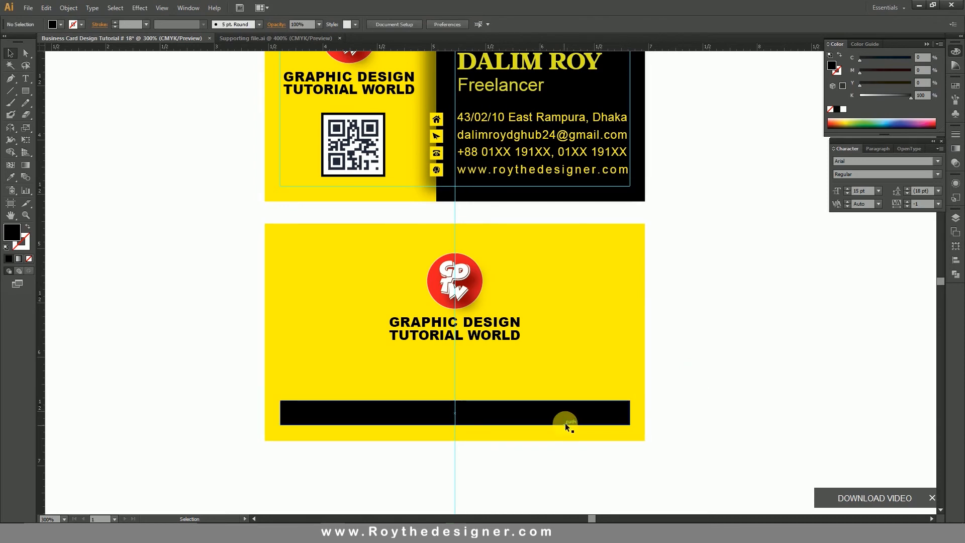
Apply a Multiply drop shadow to the black bar with 65% opacity, X offset 0 in, Y offset -0.1 in and blur 0.06 in.
{"action": "left_click", "coordinate": [566, 423]}
{"action": "left_click", "coordinate": [140, 8]}
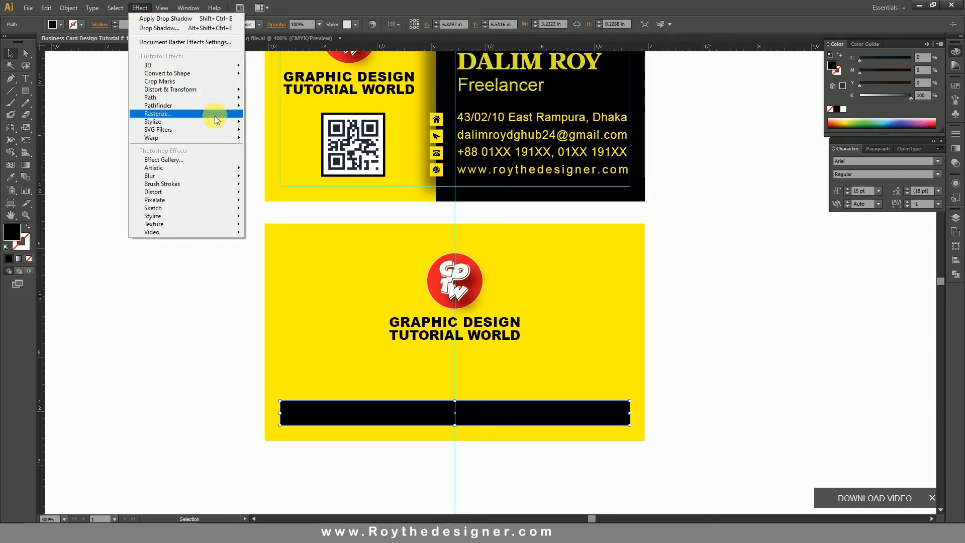
{"action": "mouse_move", "coordinate": [215, 119]}
{"action": "left_click", "coordinate": [266, 120]}
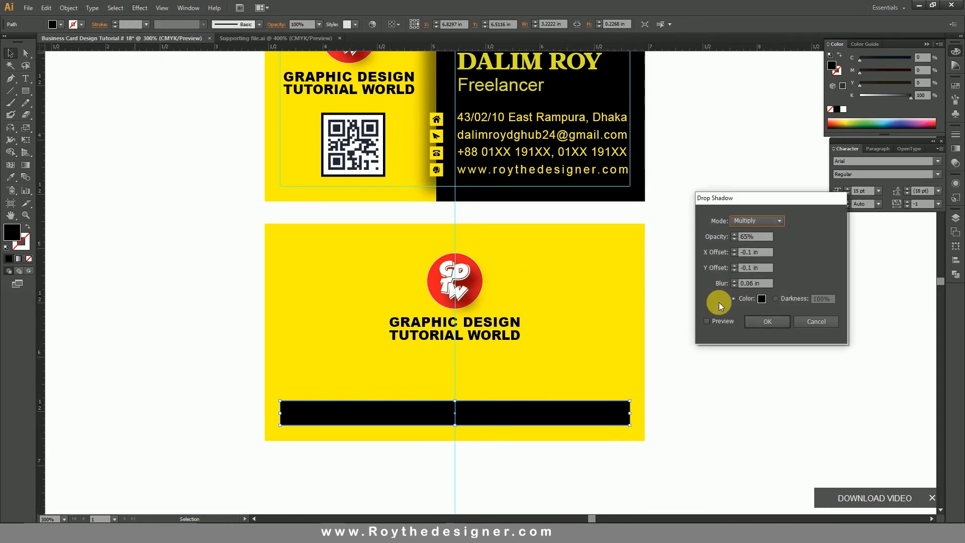
{"action": "left_click", "coordinate": [707, 321]}
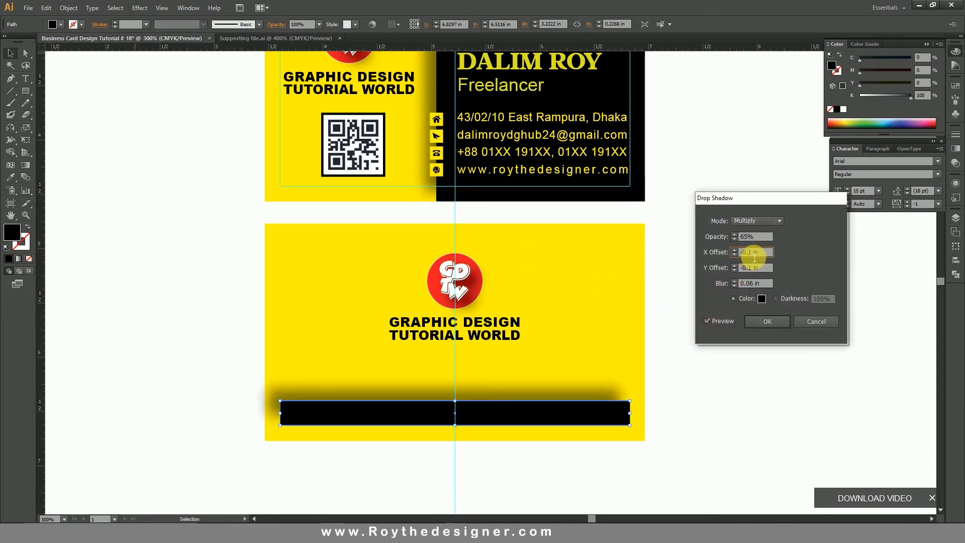
{"action": "key", "text": "Up"}
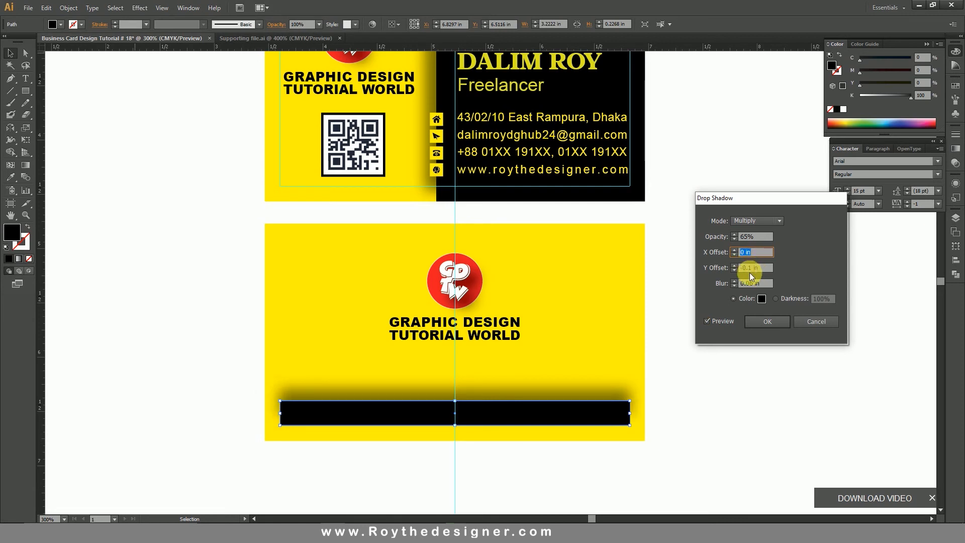
{"action": "key", "text": "Down"}
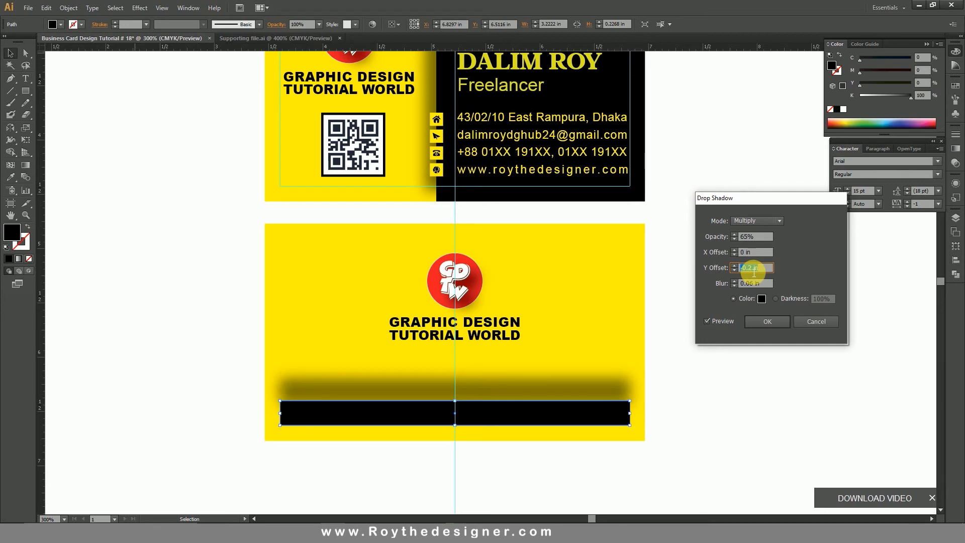
{"action": "key", "text": "Up"}
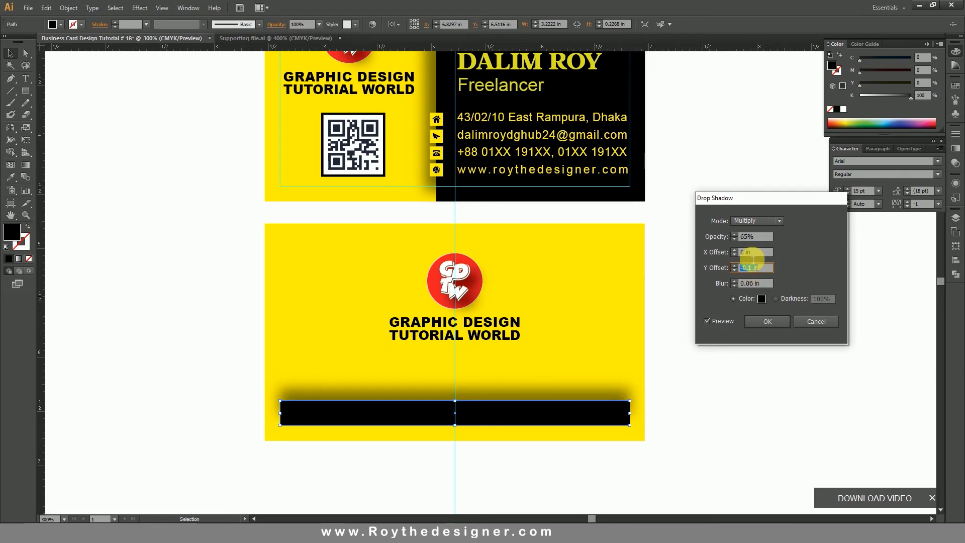
{"action": "left_click", "coordinate": [768, 322]}
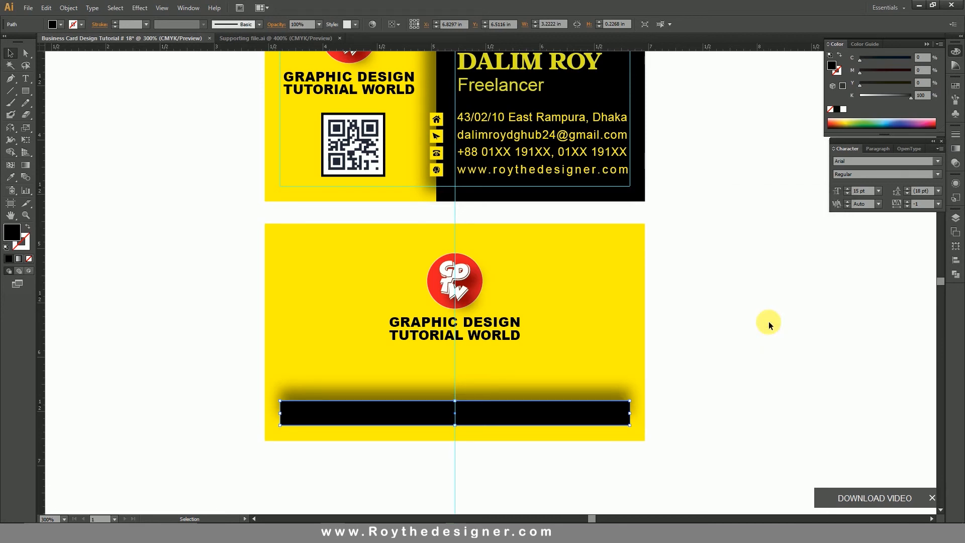
{"action": "left_click", "coordinate": [757, 339]}
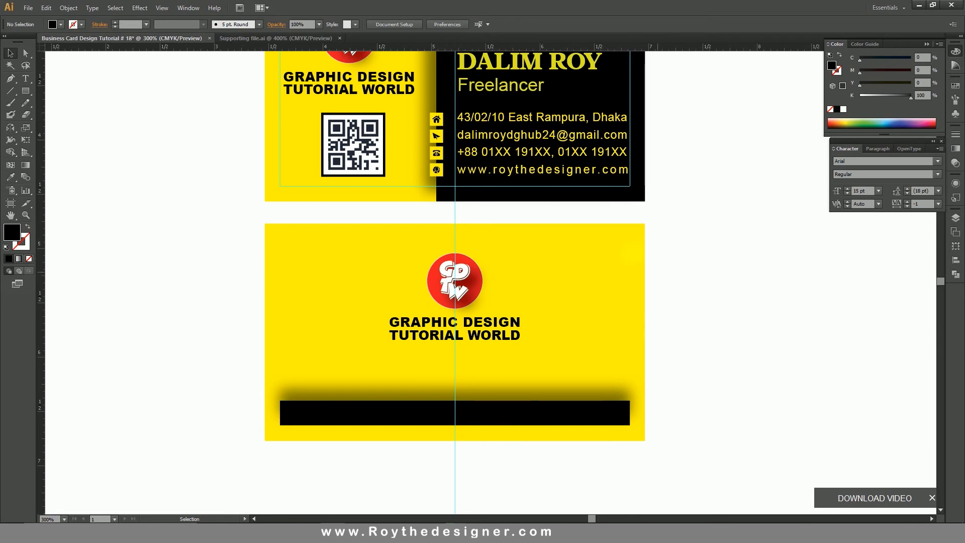
Copy the website address from the first card and paste it as a new text line on the black bar.
{"action": "double_click", "coordinate": [565, 173]}
{"action": "triple_click", "coordinate": [563, 172]}
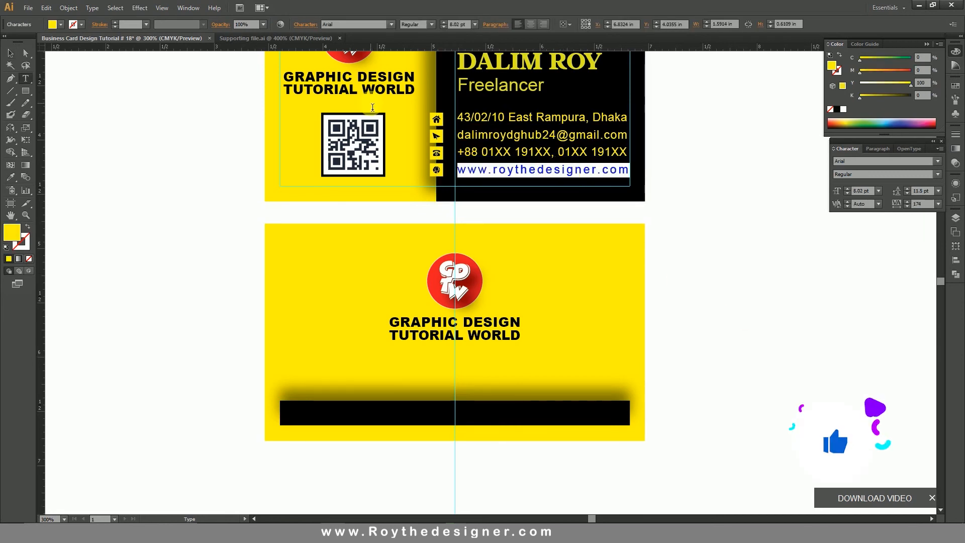
{"action": "left_click", "coordinate": [45, 8]}
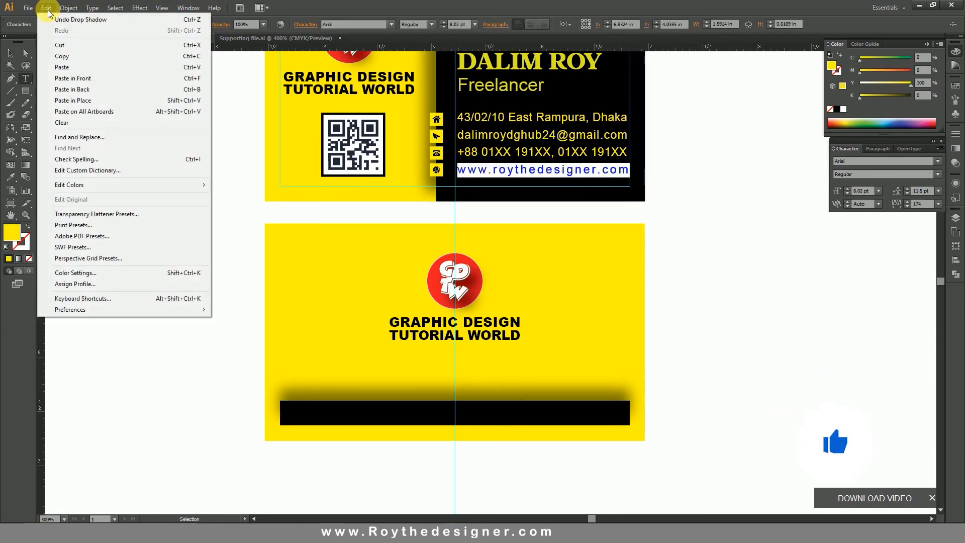
{"action": "left_click", "coordinate": [61, 55]}
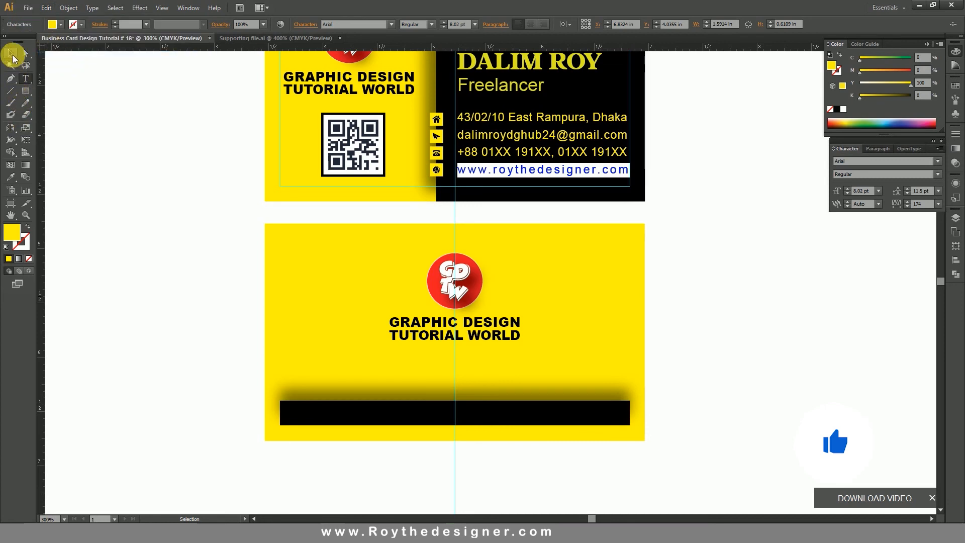
{"action": "left_click", "coordinate": [25, 78]}
{"action": "left_click", "coordinate": [431, 412]}
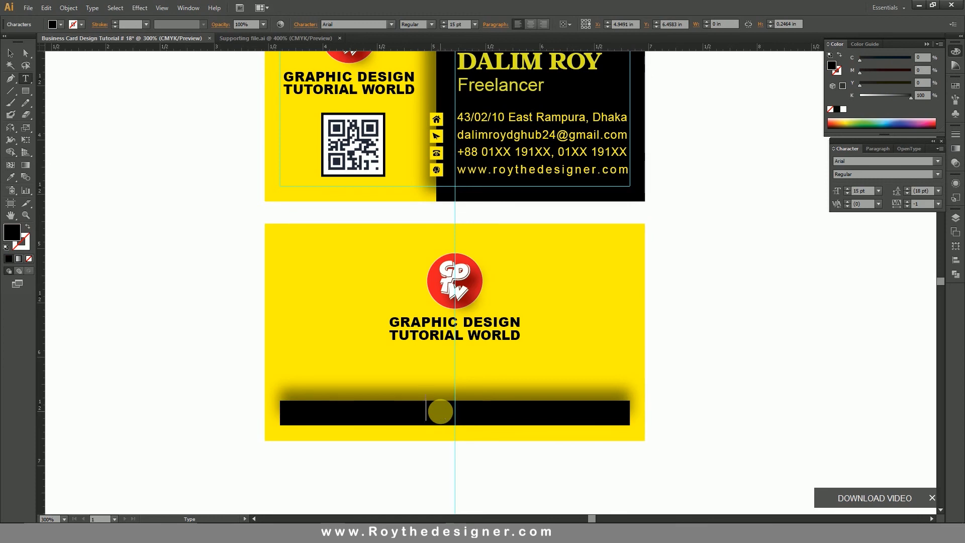
{"action": "key", "text": "ctrl+v"}
{"action": "key", "text": "Escape"}
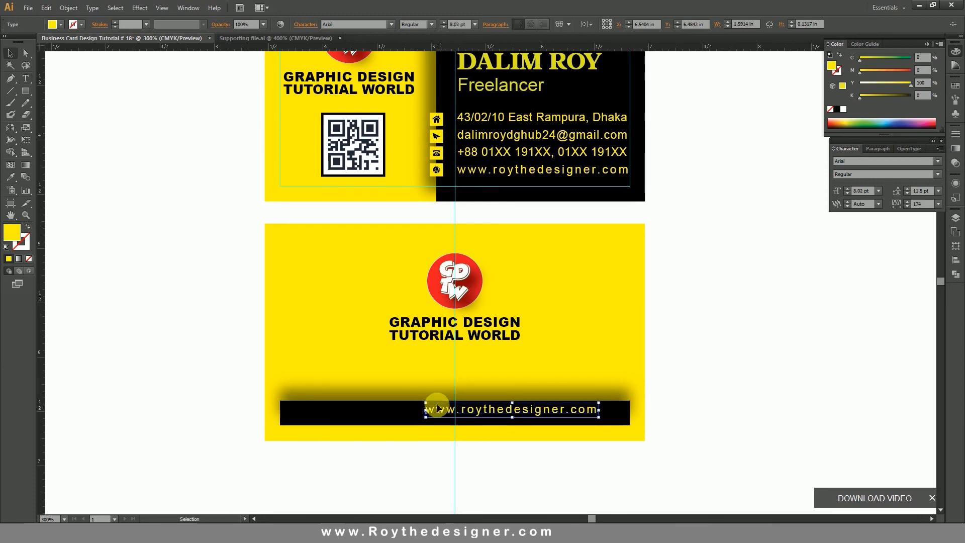
Set the pasted website address to centre alignment and centre it on the guide within the black bar.
{"action": "left_click_drag", "start_coordinate": [199, 346], "coordinate": [676, 455]}
{"action": "left_click_drag", "start_coordinate": [674, 295], "coordinate": [586, 301]}
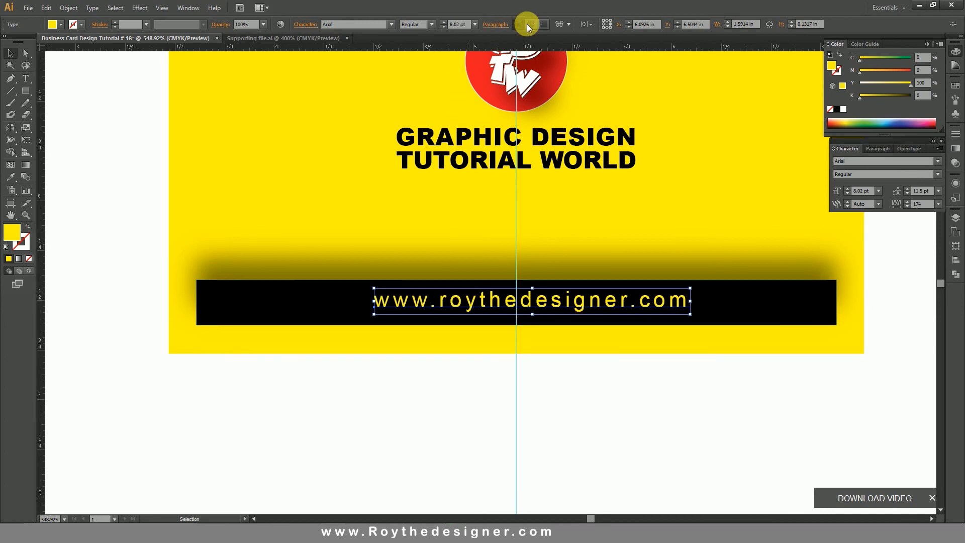
{"action": "left_click", "coordinate": [529, 24]}
{"action": "left_click_drag", "start_coordinate": [496, 304], "coordinate": [635, 300]}
{"action": "left_click", "coordinate": [635, 402]}
Hide all guides in the business card document.
{"action": "left_click", "coordinate": [585, 295], "text": "ctrl+alt"}
{"action": "left_click", "coordinate": [583, 274], "text": "ctrl+alt"}
{"action": "left_click", "coordinate": [583, 274], "text": "ctrl+alt"}
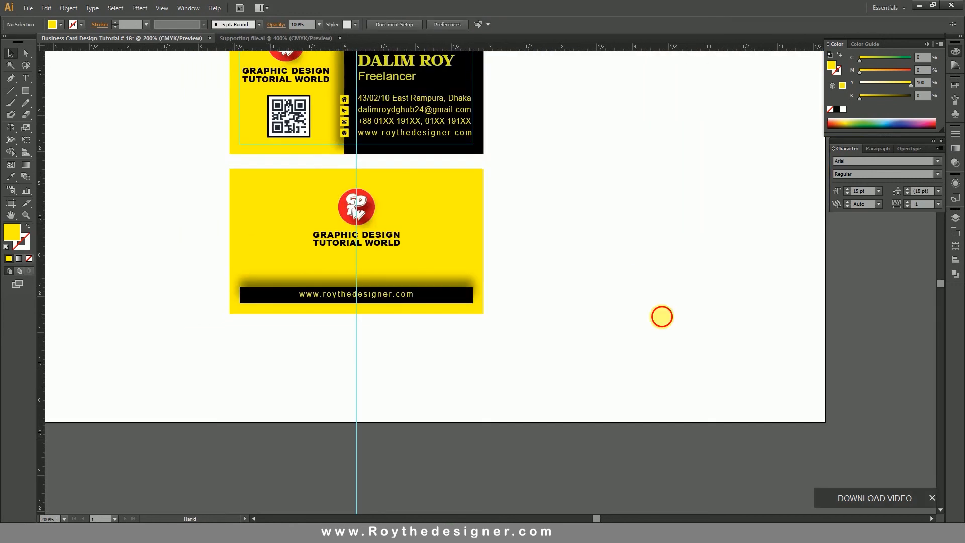
{"action": "right_click", "coordinate": [635, 226]}
{"action": "left_click", "coordinate": [657, 297]}
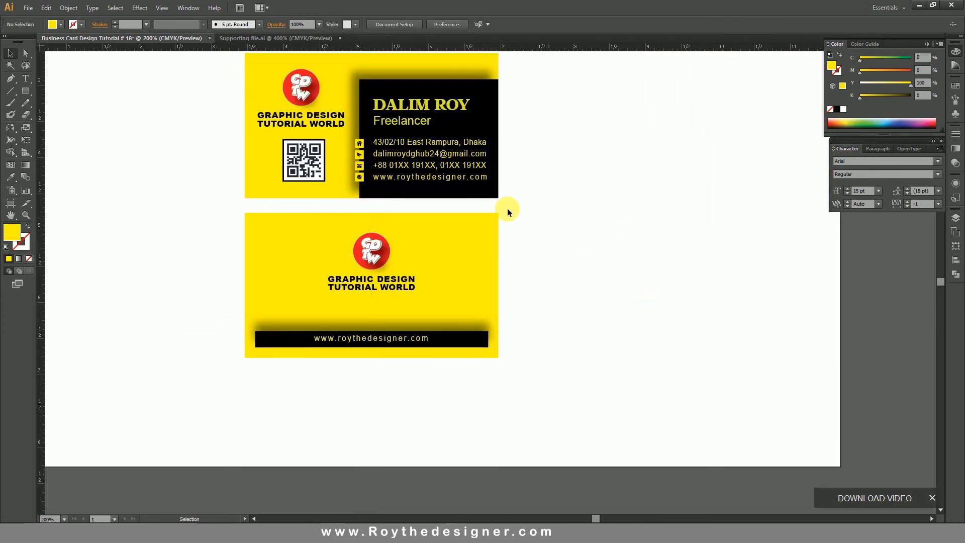
Examine the second card up close, then review both card sides together.
{"action": "key", "text": "ctrl+space"}
{"action": "left_click_drag", "start_coordinate": [210, 140], "coordinate": [662, 413]}
{"action": "key", "text": "space"}
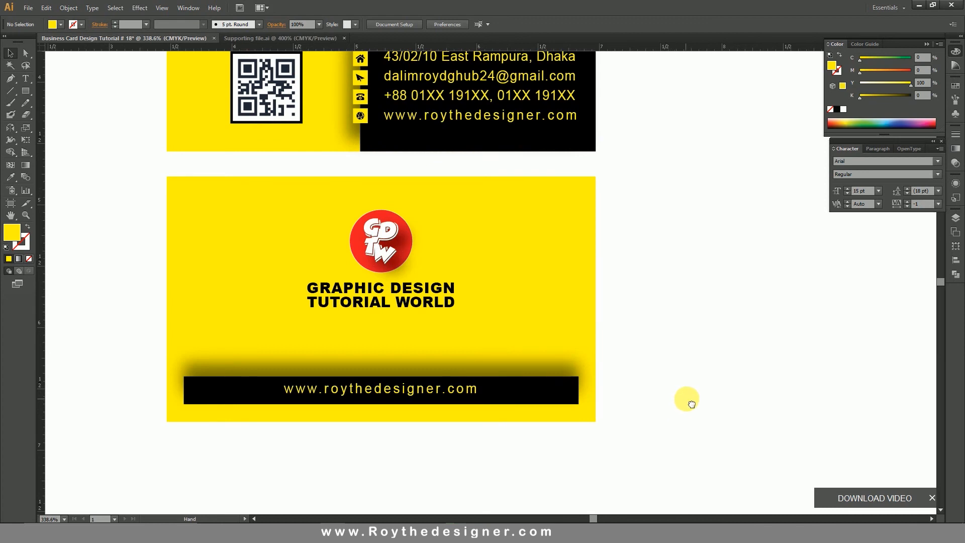
{"action": "key", "text": "ctrl+space"}
{"action": "left_click", "coordinate": [505, 358], "text": "ctrl+alt"}
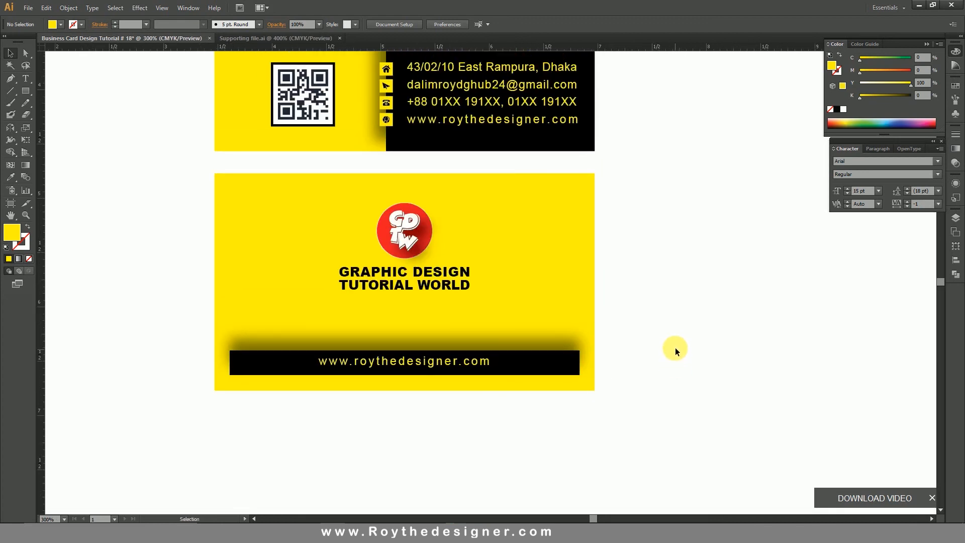
{"action": "left_click", "coordinate": [570, 280], "text": "ctrl+alt"}
{"action": "left_click", "coordinate": [571, 280], "text": "ctrl+alt"}
{"action": "left_click_drag", "start_coordinate": [571, 264], "coordinate": [612, 293]}
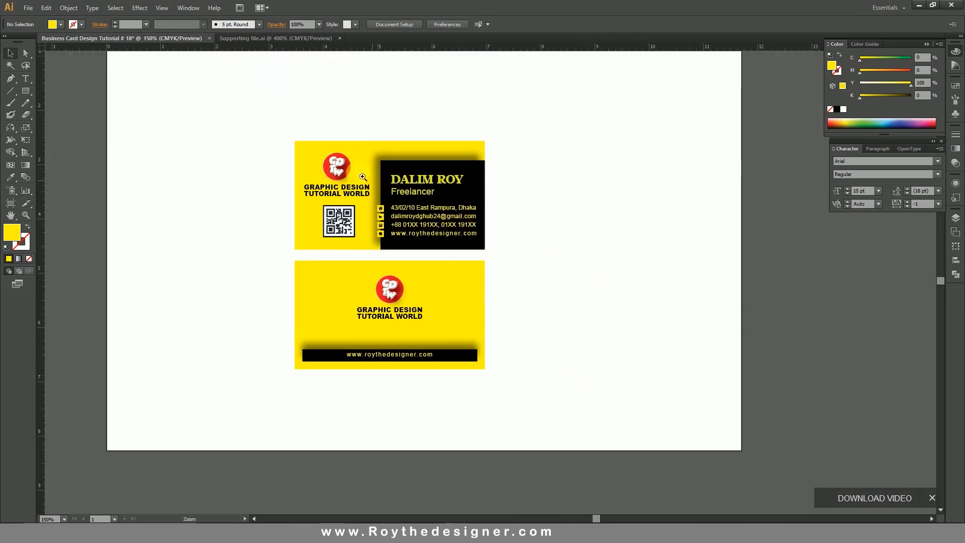
{"action": "left_click_drag", "start_coordinate": [270, 119], "coordinate": [523, 405]}
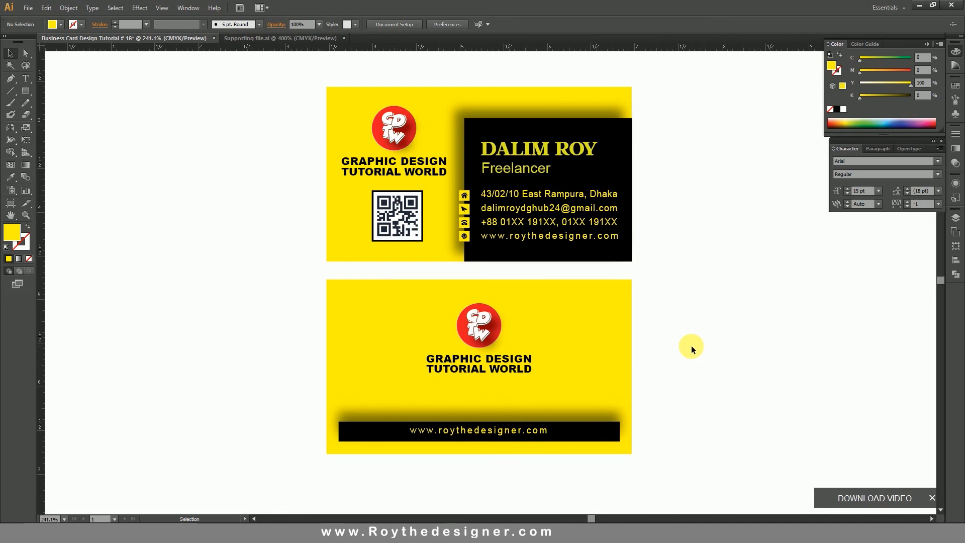
Open the Save As dialog for the finished business card document.
{"action": "left_click", "coordinate": [28, 8]}
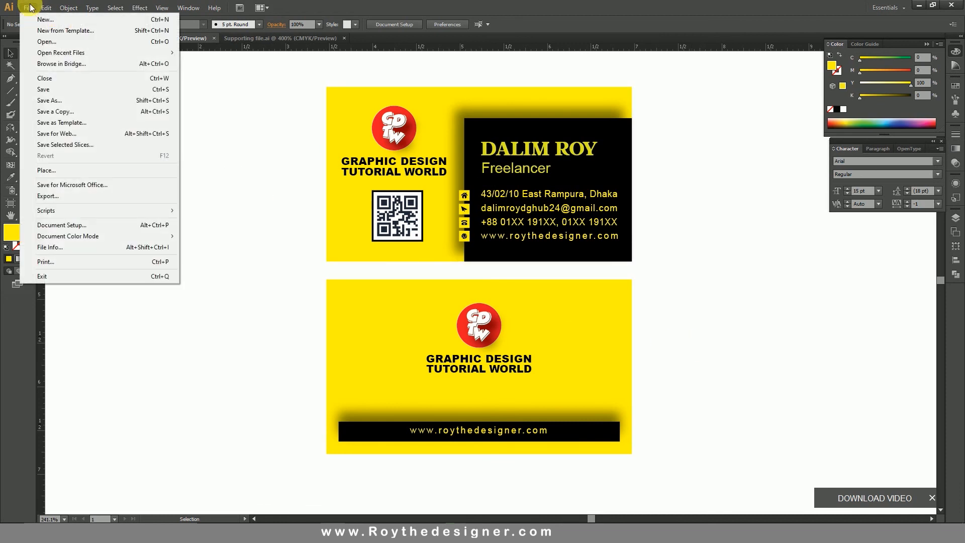
{"action": "left_click", "coordinate": [52, 100]}
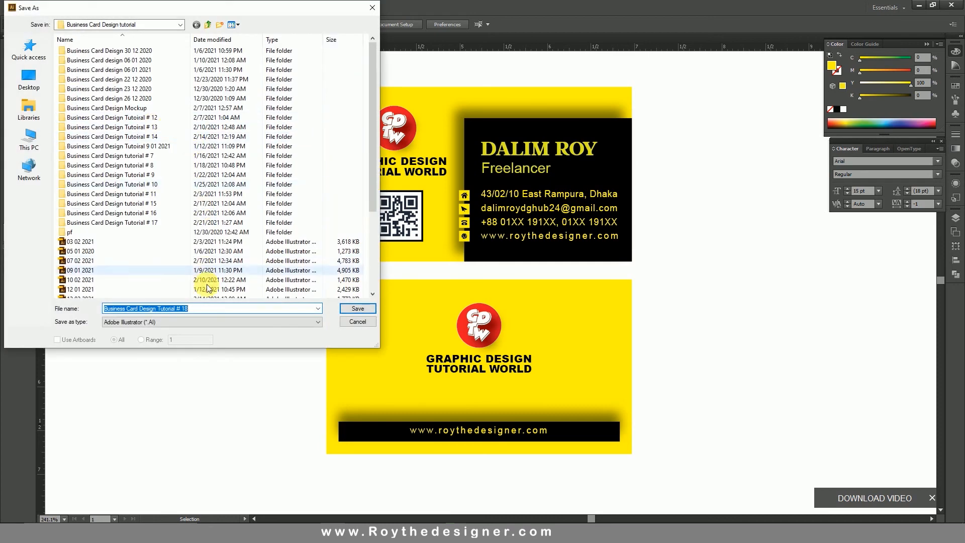